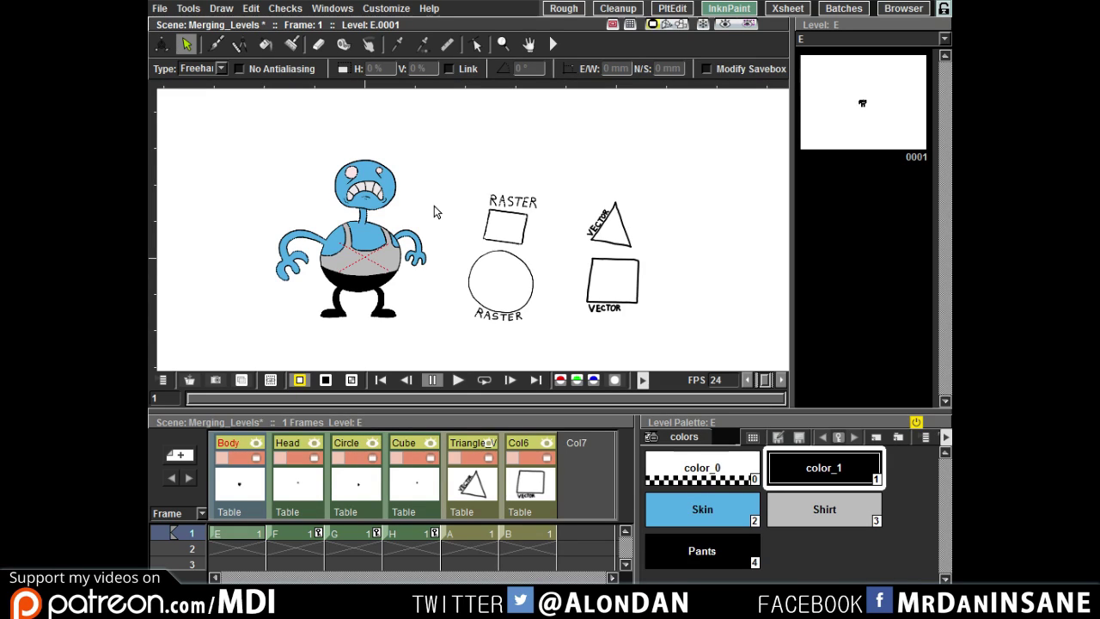
Step: Hide the Circle, Cube, Triangle and Col6 columns and centre the character in view
left_click(339, 458)
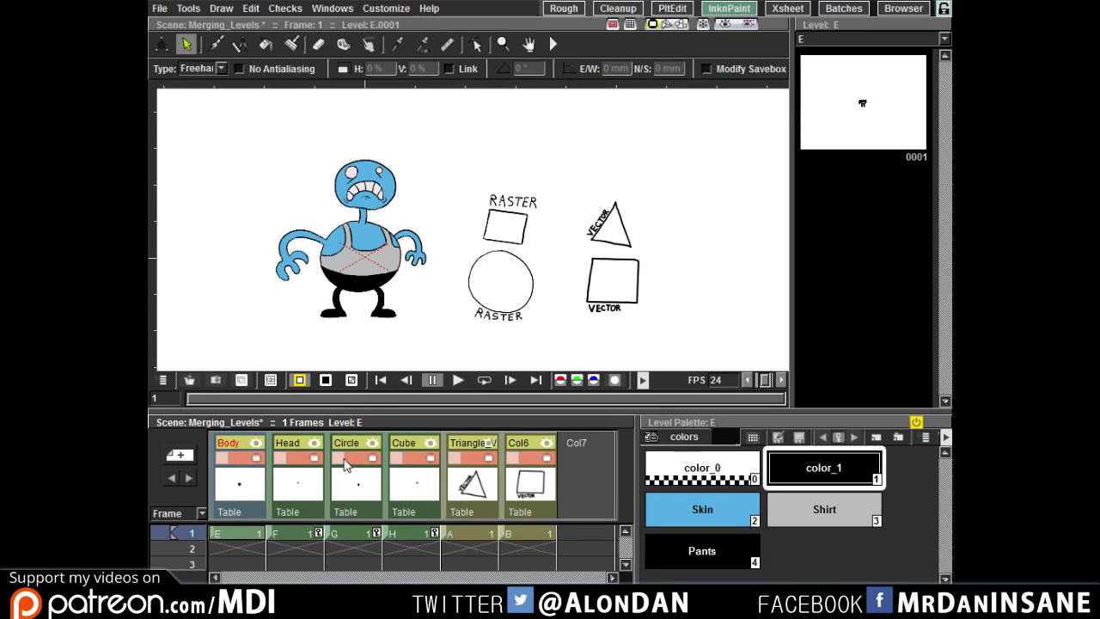
left_click(396, 458)
left_click(488, 458)
left_click(523, 458)
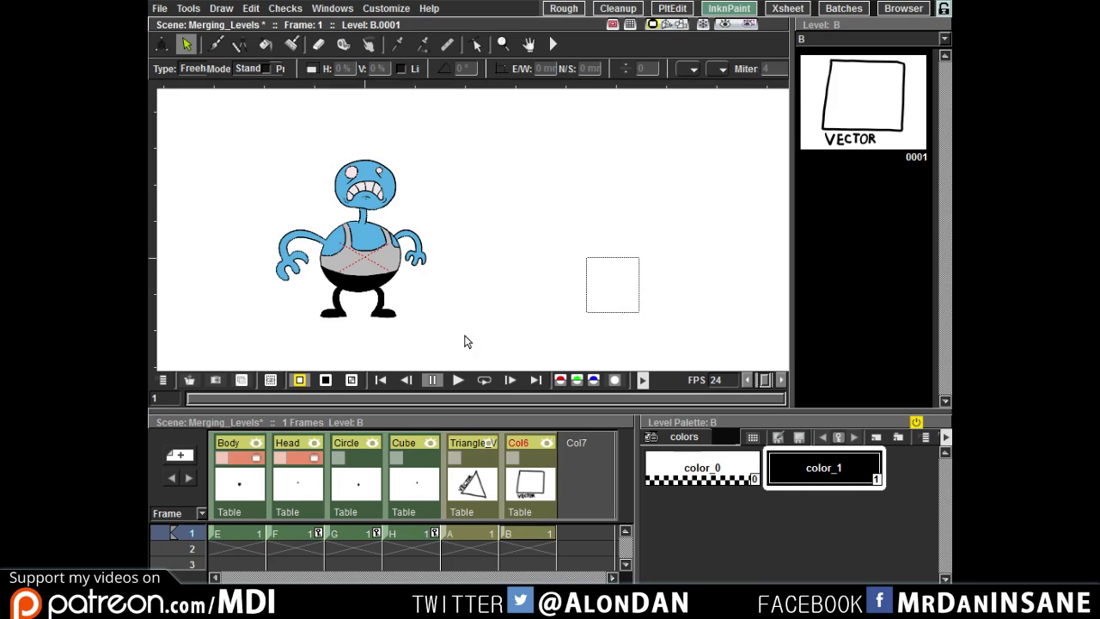
left_click_drag(399, 262, 545, 251)
Step: Briefly toggle the Body and Head columns' visibility off and back on
left_click(546, 251)
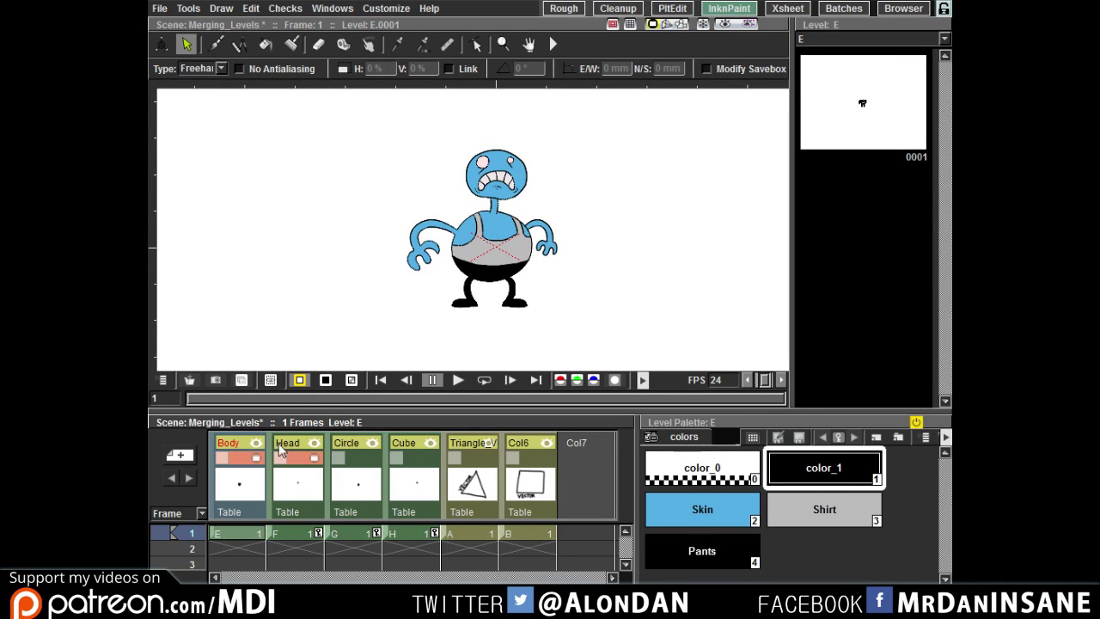
left_click(239, 460)
left_click(239, 461)
left_click(302, 461)
left_click(302, 461)
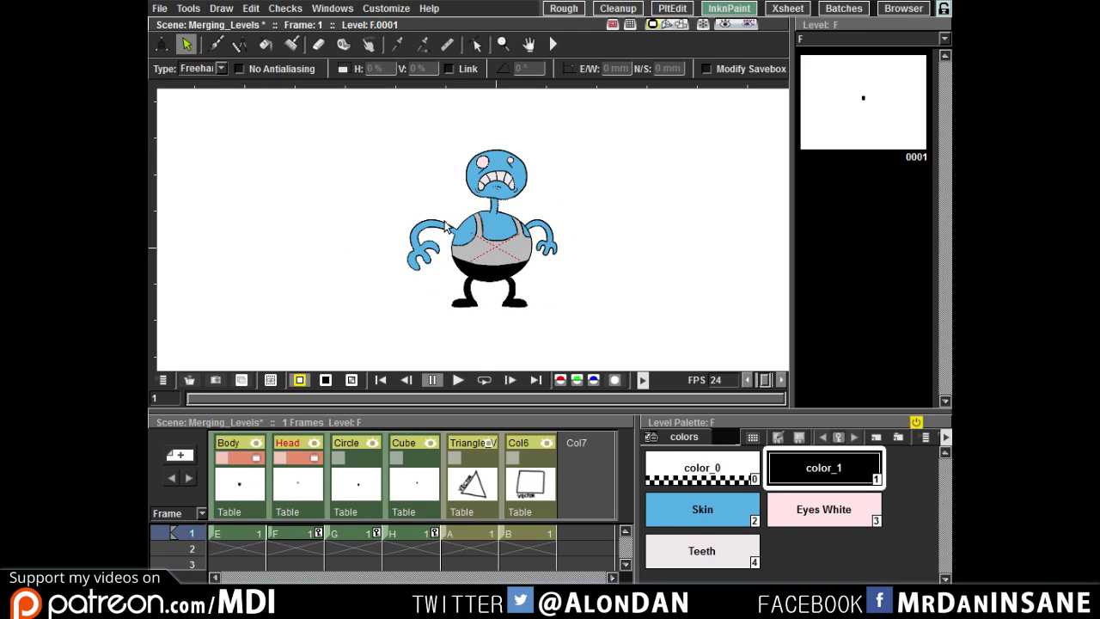
Step: Switch the selection back and forth between the Body and Head columns, dismissing Head's column menu
left_click(245, 485)
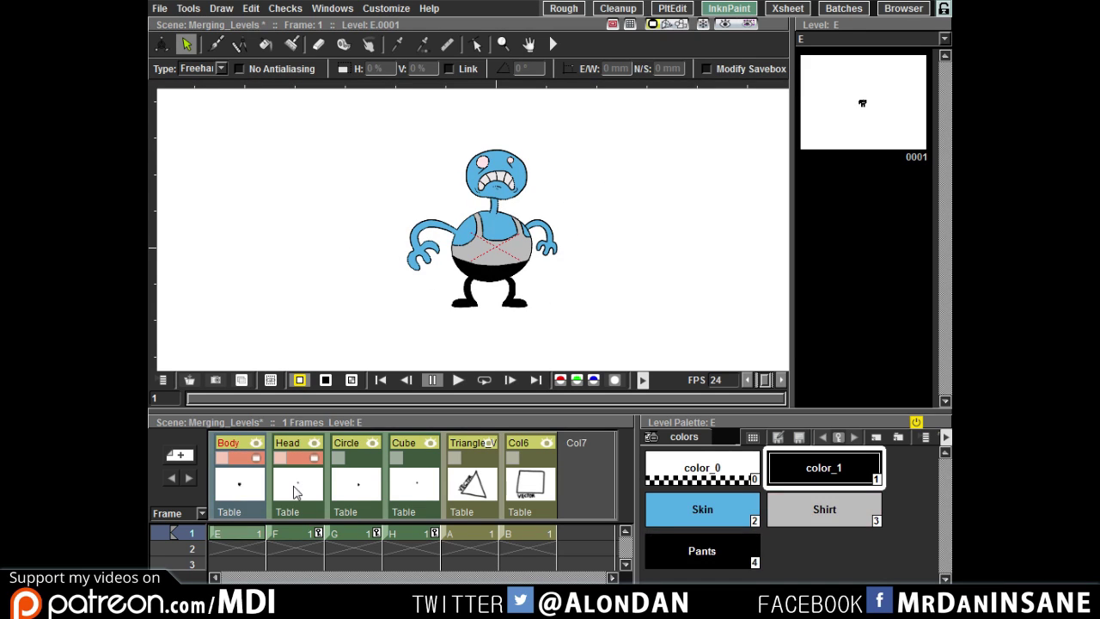
left_click(297, 493)
left_click(246, 494)
left_click(293, 497)
left_click(236, 496)
left_click(286, 492)
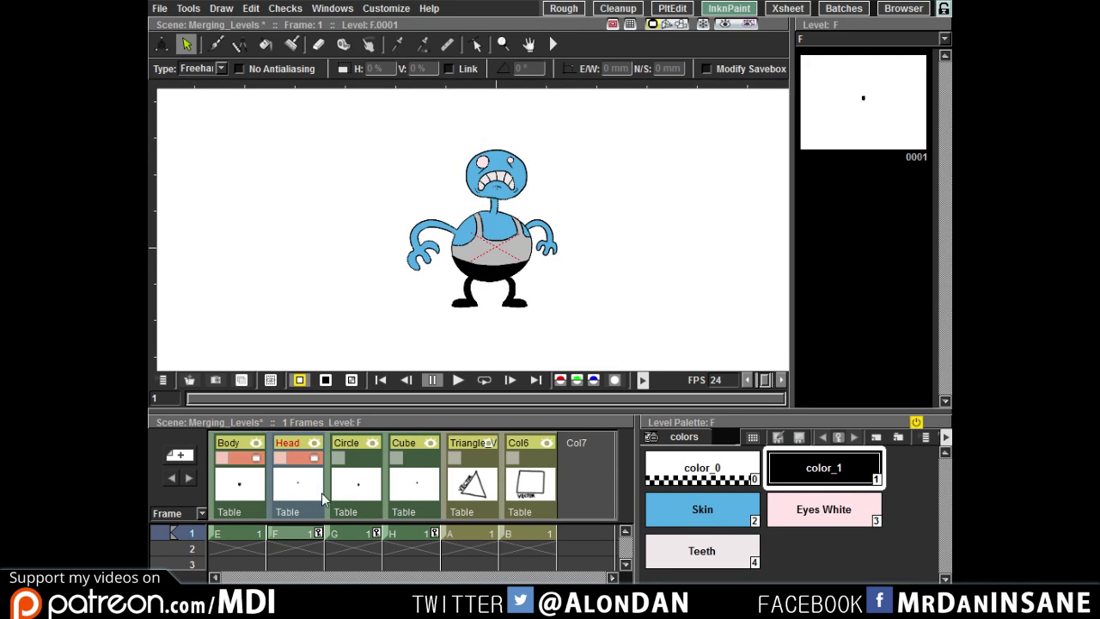
left_click(229, 491)
right_click(289, 493)
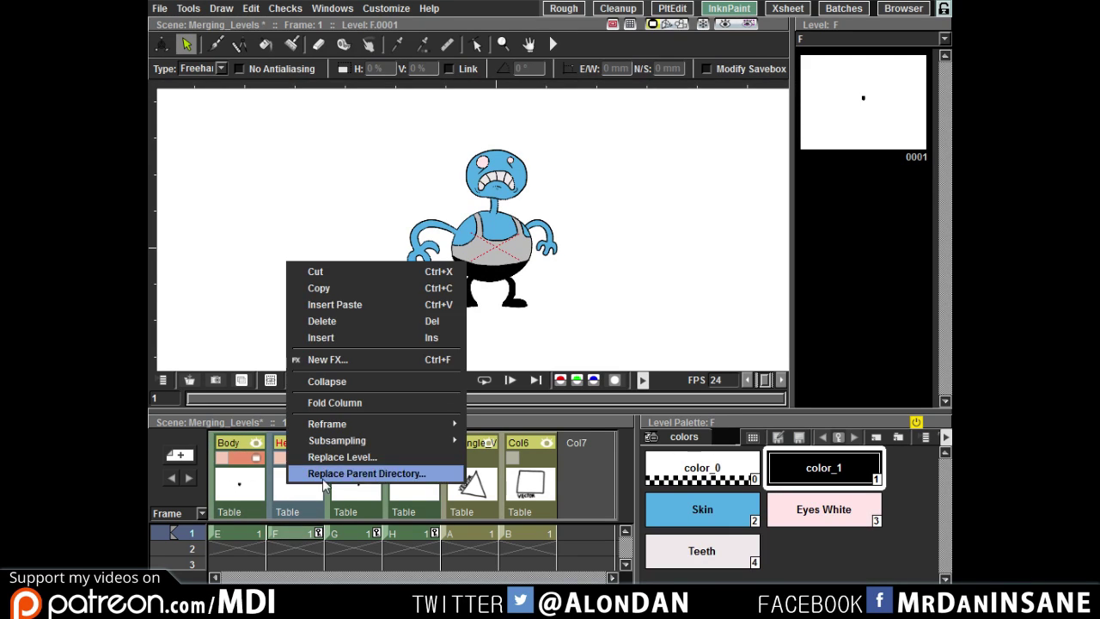
left_click(239, 491)
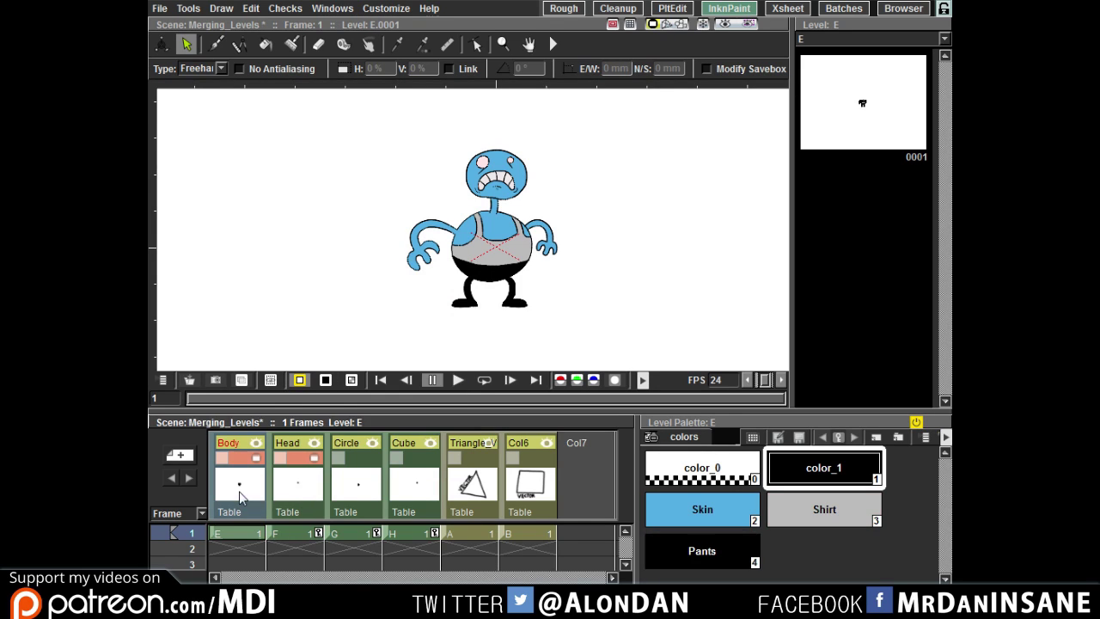
Step: Settle on the Body column as the current selection, with Head deselected
left_click(289, 493)
left_click(240, 493)
left_click(298, 493)
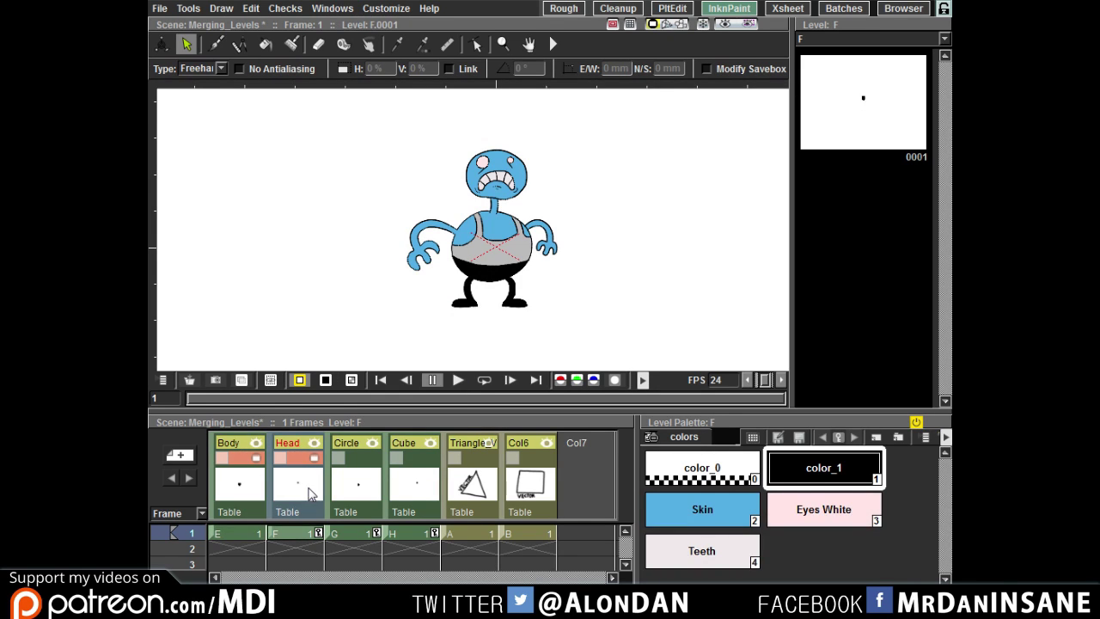
left_click(247, 491)
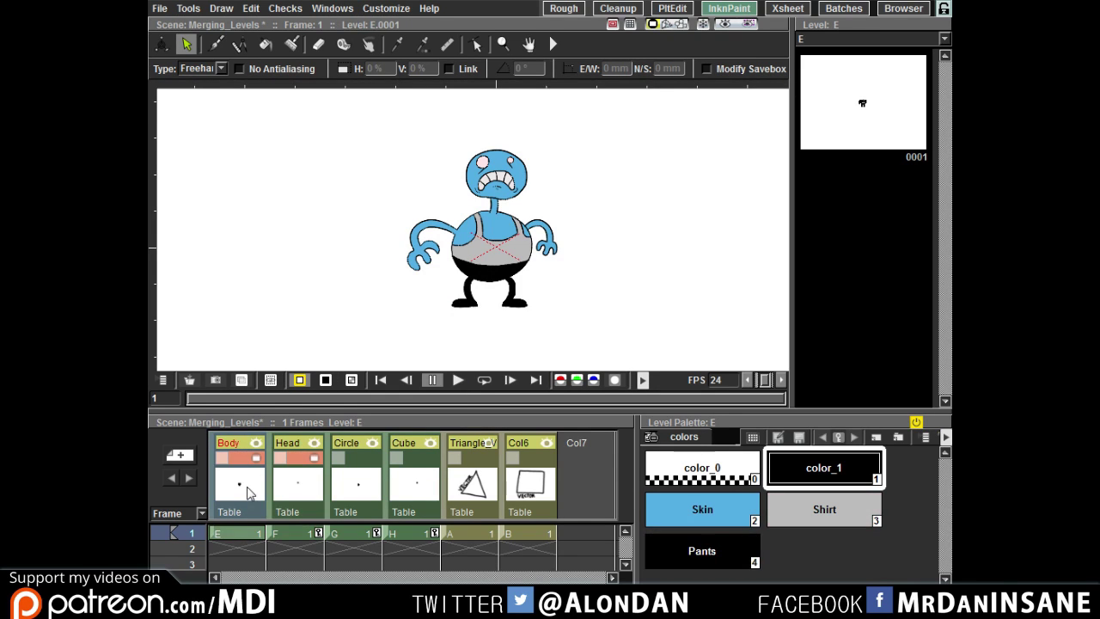
left_click(303, 490)
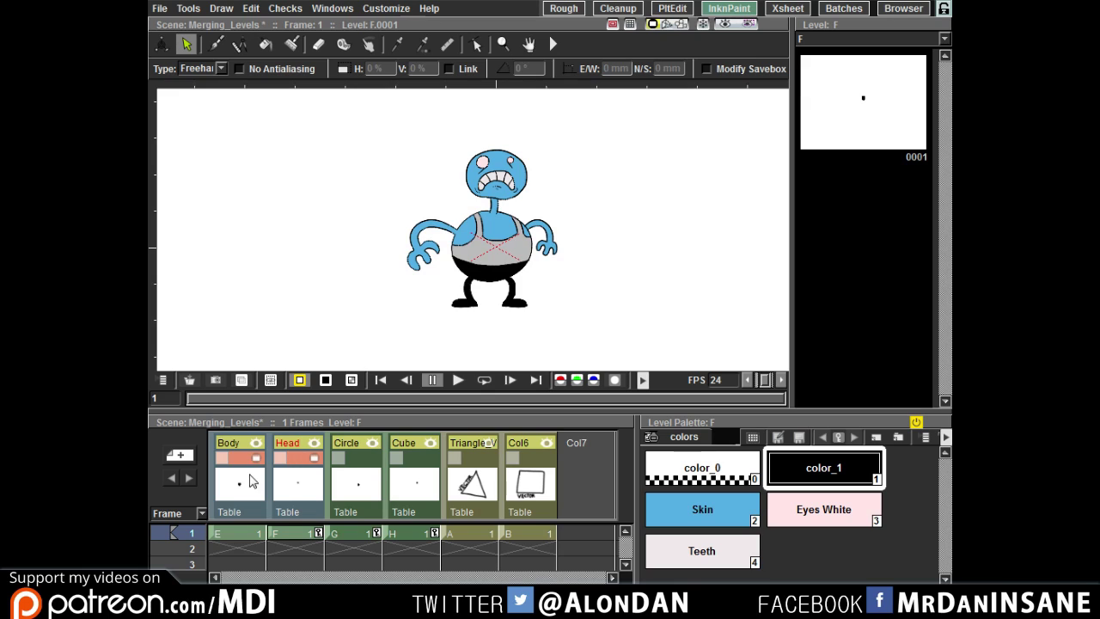
left_click(292, 488)
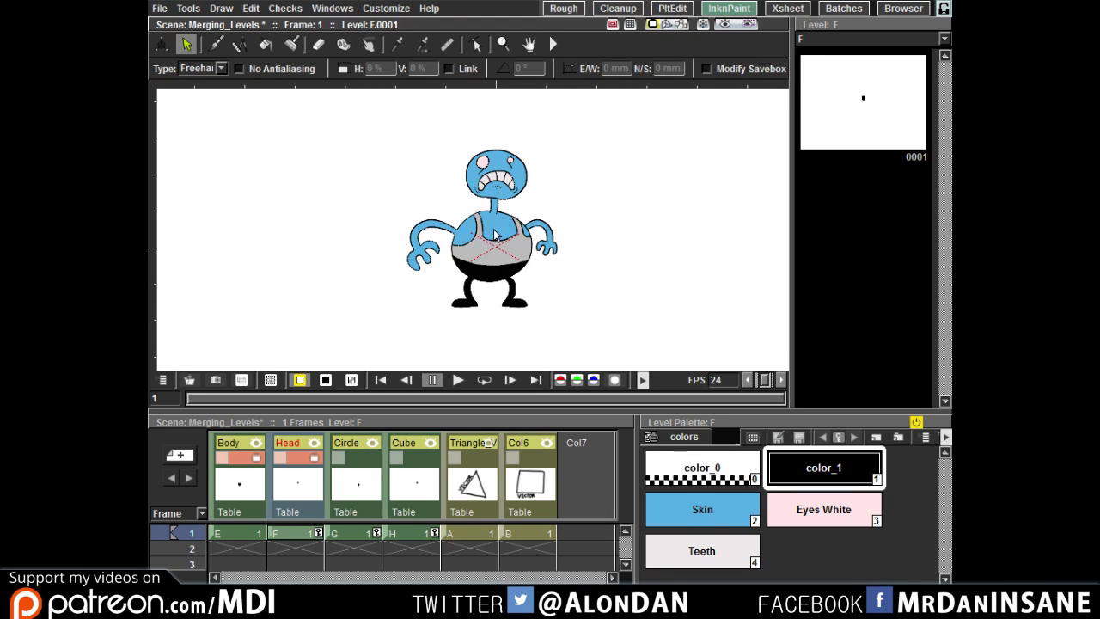
left_click(263, 454)
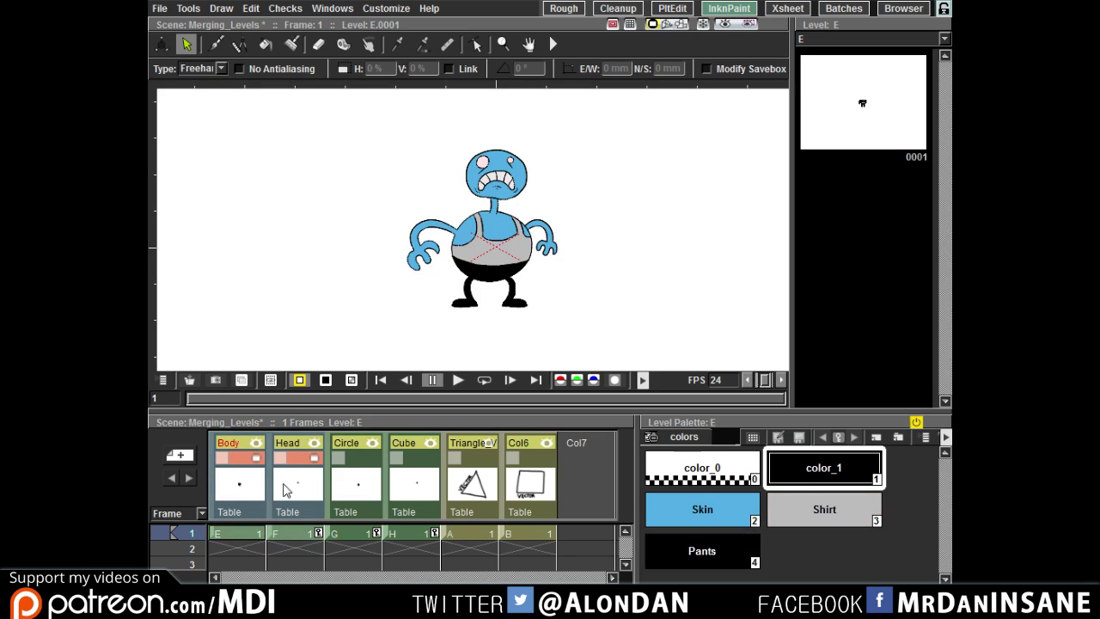
left_click(240, 483)
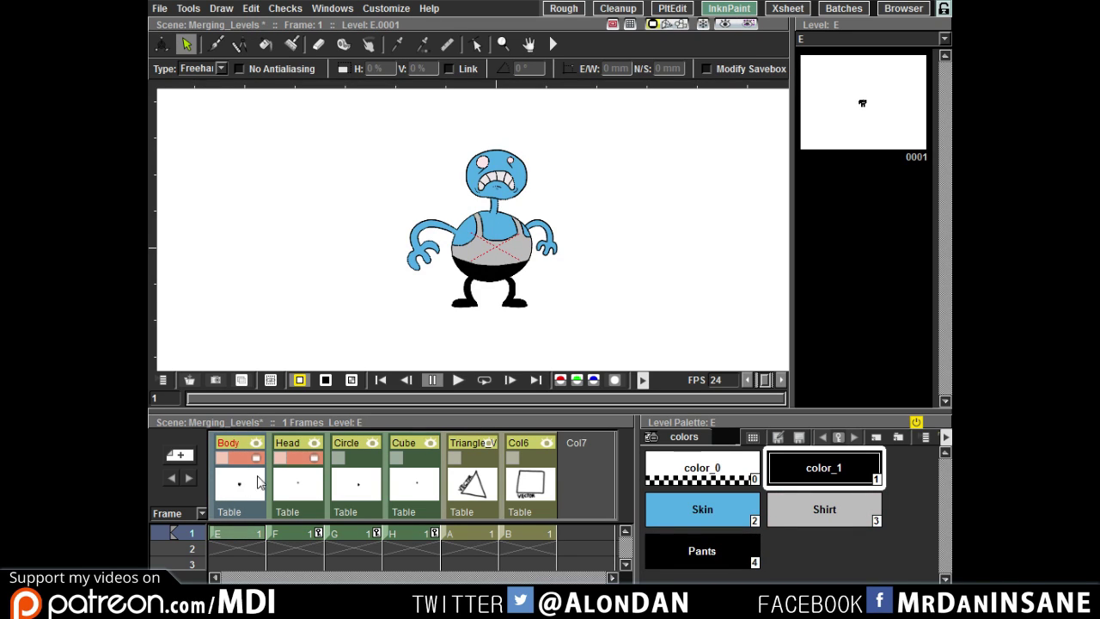
Step: Merge the selected Body and Head levels with Merge Tlv Levels into E_merged
left_click(291, 481, "shift")
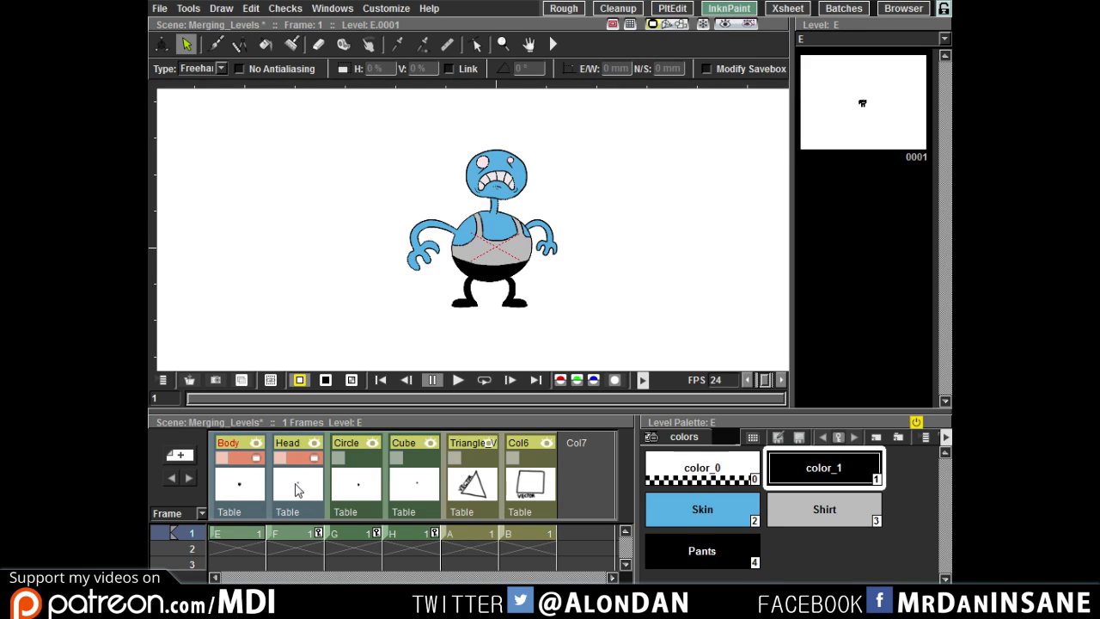
left_click(160, 8)
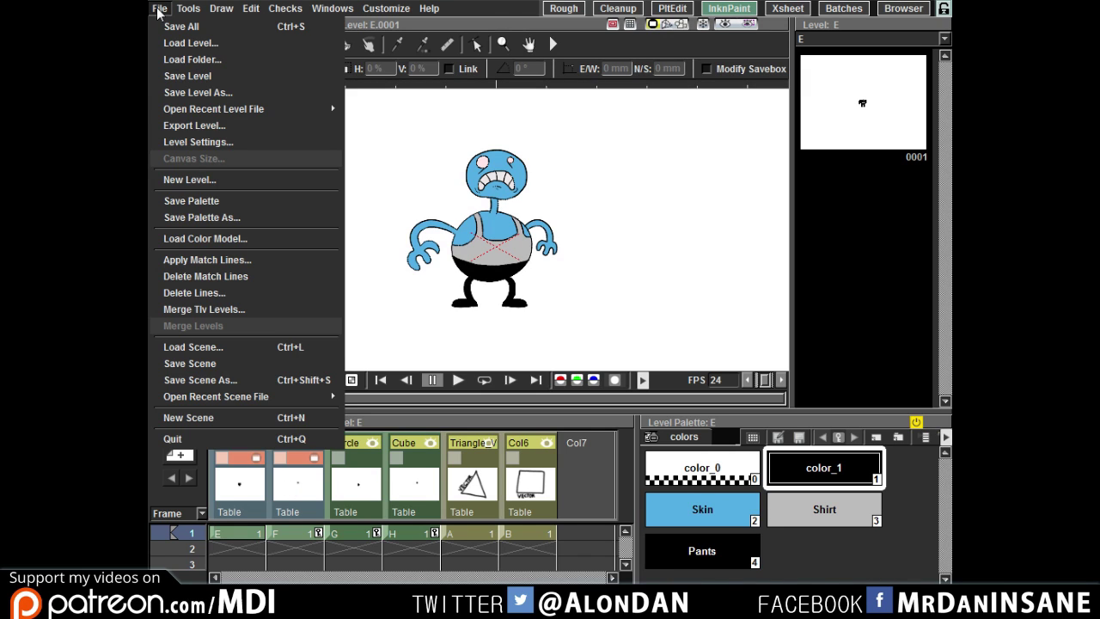
left_click(240, 308)
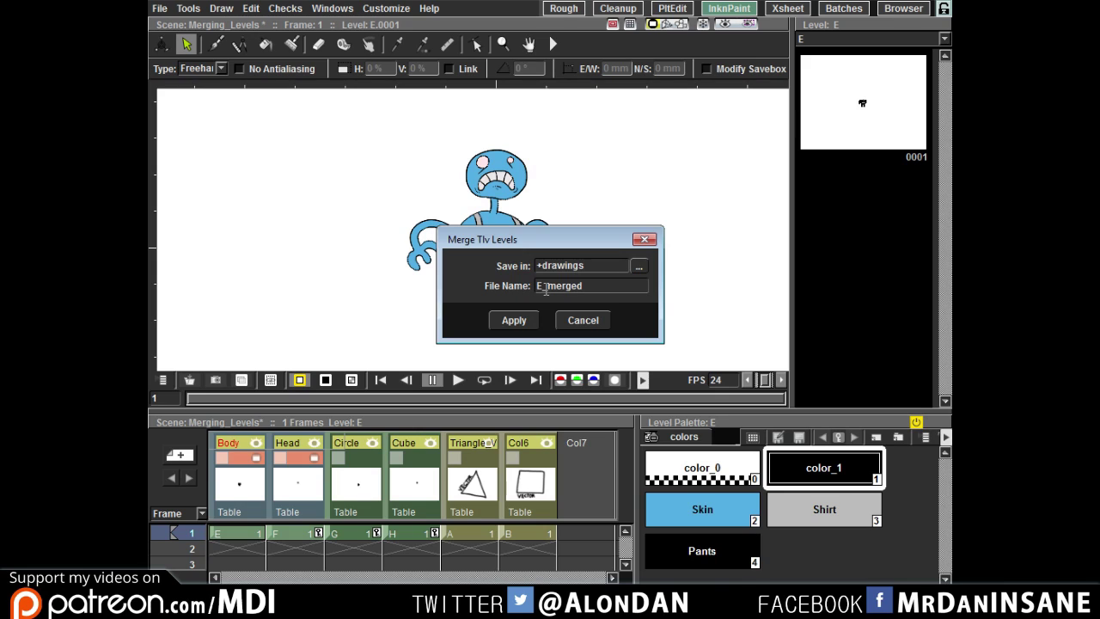
left_click(512, 320)
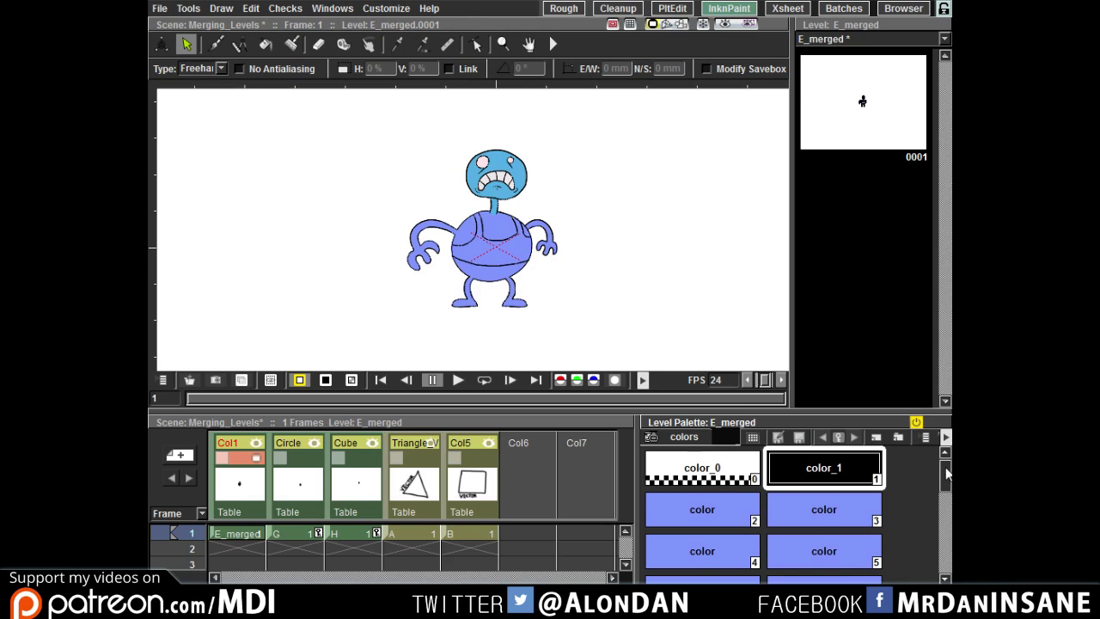
Step: Test-move the E_merged character with the Animate tool, then undo the move and the merge
mouse_move(946, 468)
left_mouse_down()
mouse_move(948, 484)
mouse_move(946, 468)
left_mouse_up()
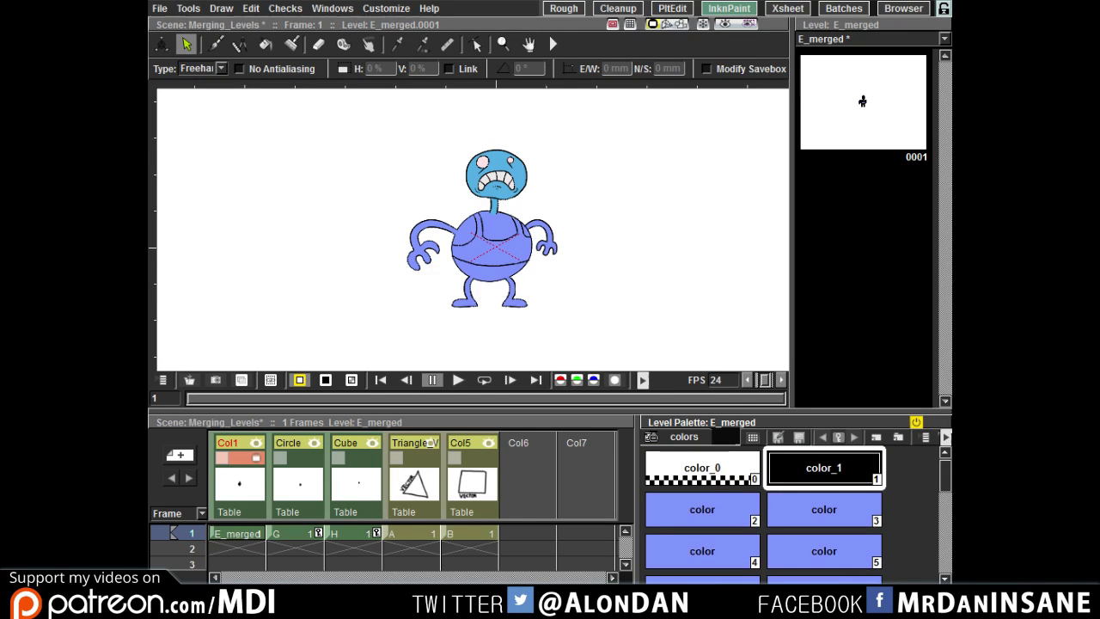
left_click(290, 482)
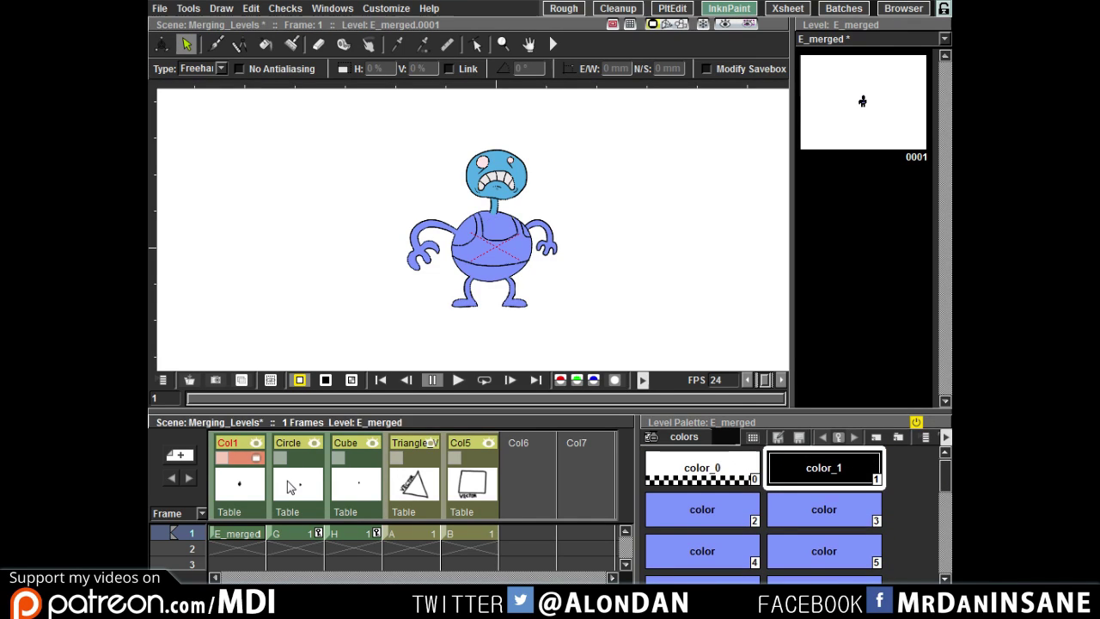
left_click(439, 295)
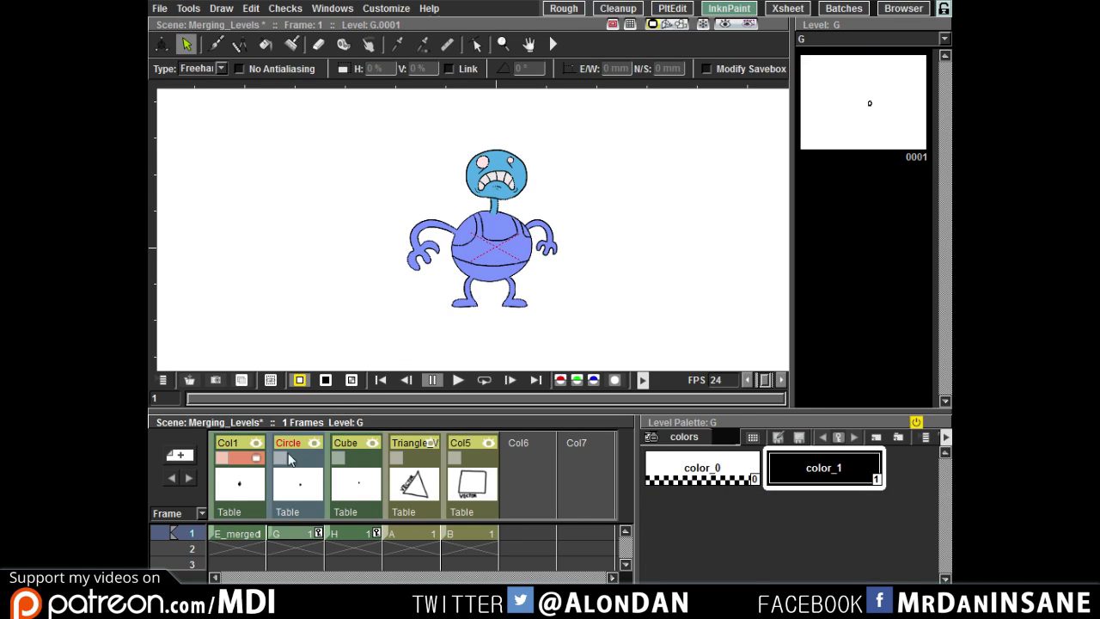
key("a")
left_click_drag(530, 215, 544, 181)
key("ctrl+z")
key("ctrl+z")
key("ctrl+z")
key("ctrl+z")
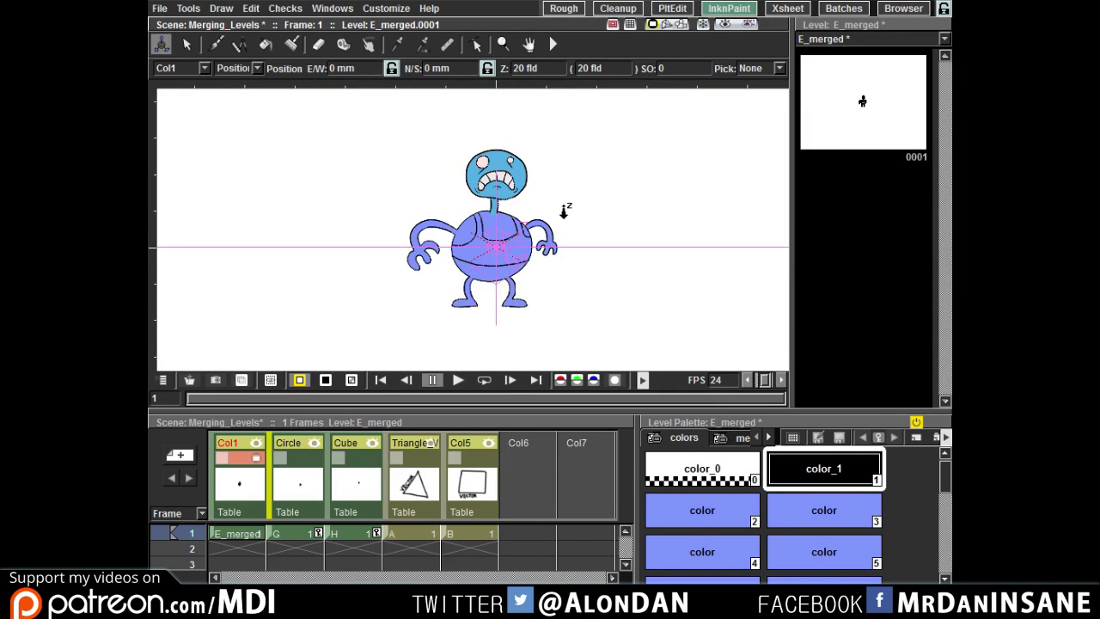
key("ctrl+z")
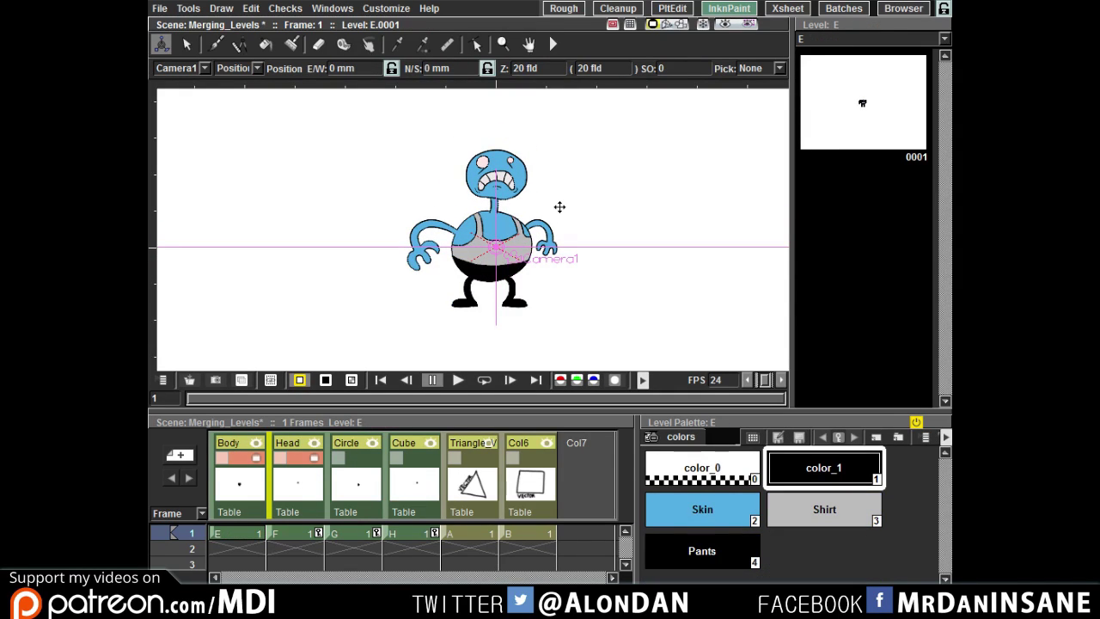
Step: Try moving the Head on the Body, undo it, and make Body current at 0 mm
left_click(288, 481)
mouse_move(561, 178)
left_mouse_down()
mouse_move(577, 175)
mouse_move(569, 194)
mouse_move(560, 183)
left_mouse_up()
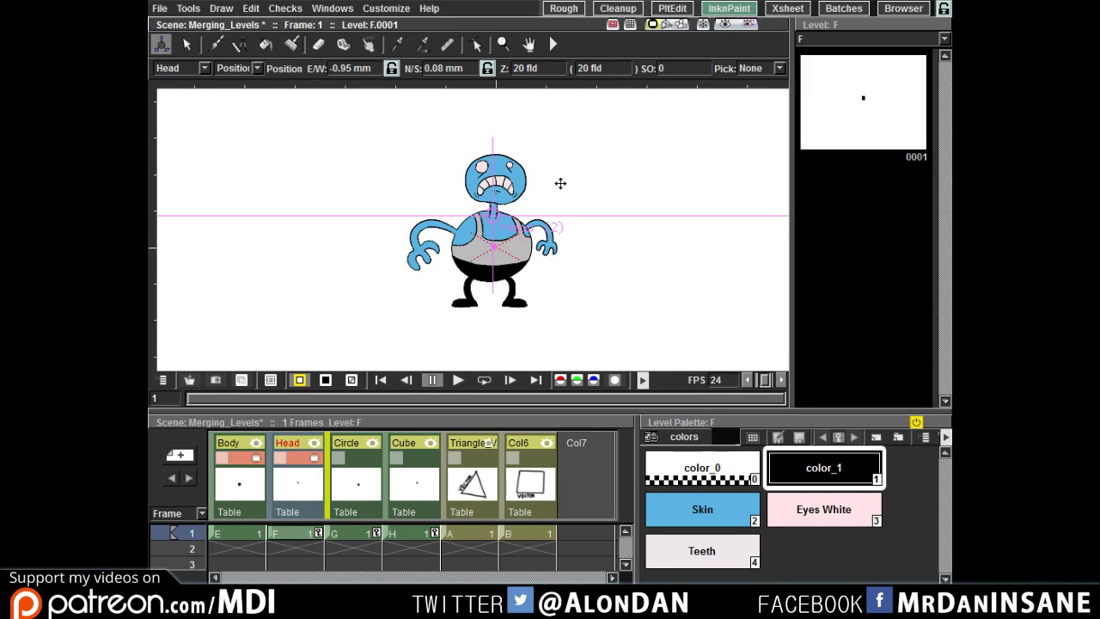
key("ctrl+z")
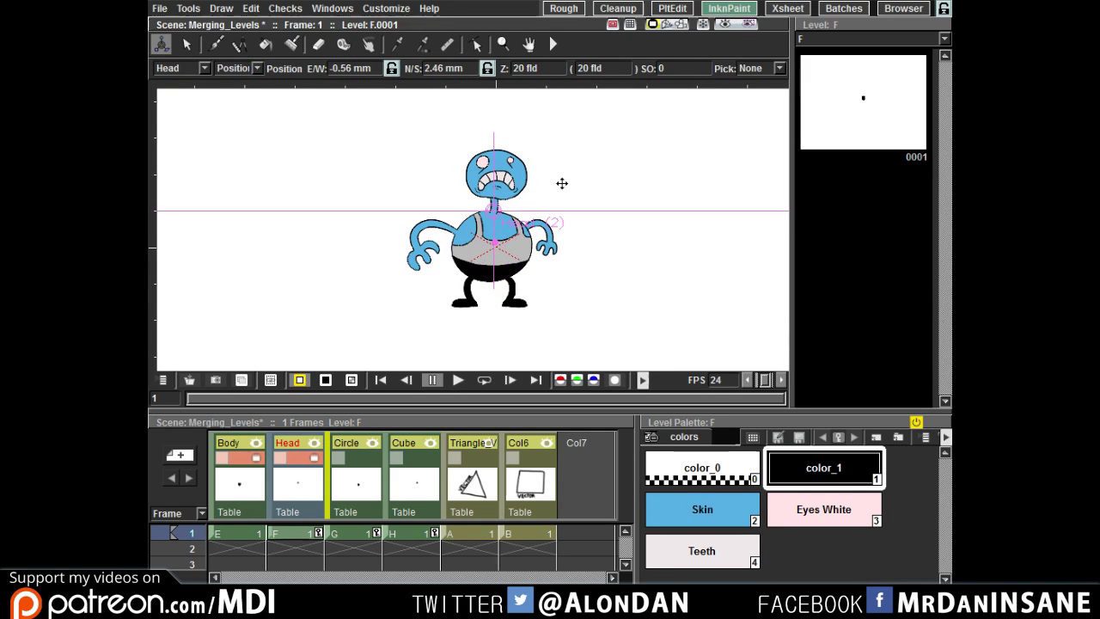
left_click(239, 484)
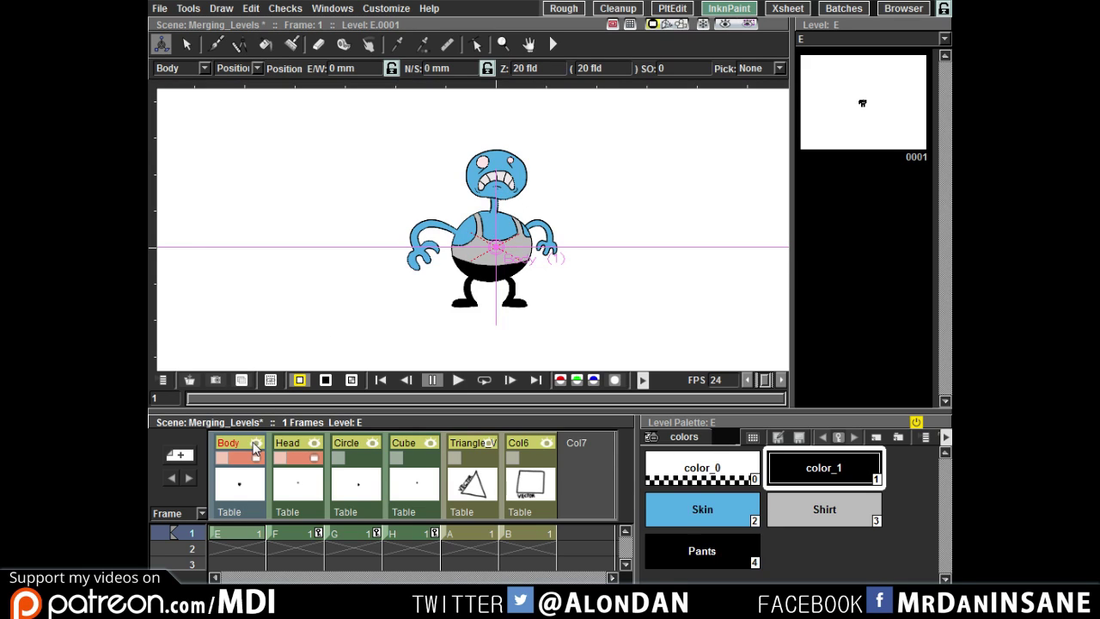
Step: Hide the Body and Head columns, show Circle and Cube, and pan to the shapes
left_click(221, 457)
left_click(280, 457)
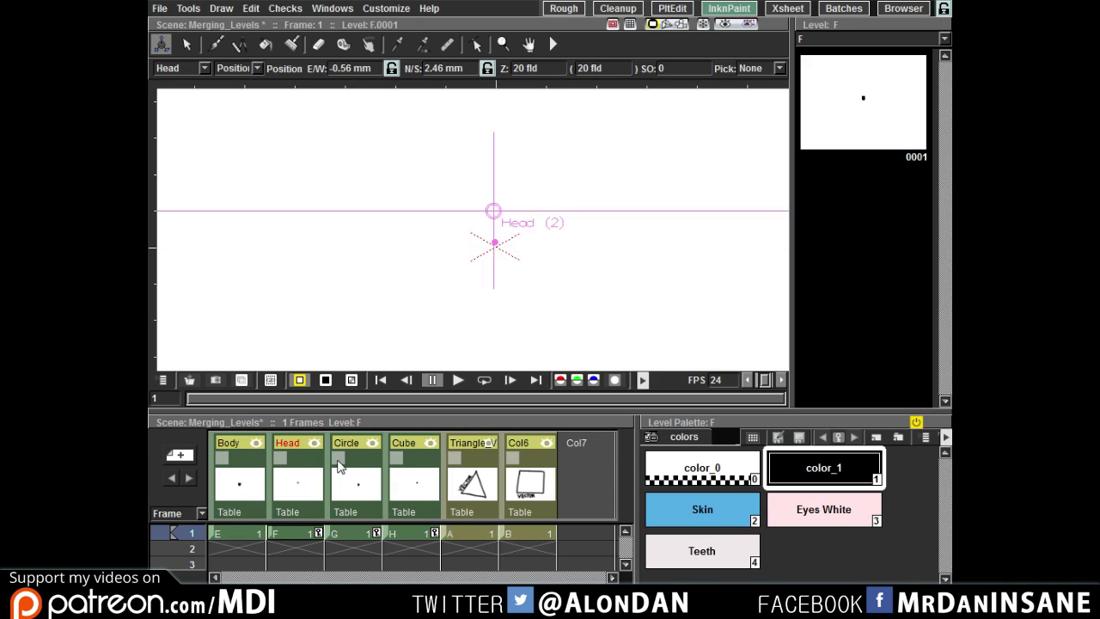
left_click(361, 459)
left_click(410, 459)
mouse_move(581, 238)
left_mouse_down()
mouse_move(460, 247)
mouse_move(597, 231)
mouse_move(462, 244)
mouse_move(473, 243)
left_mouse_up()
Step: Select the Circle and Cube columns and nudge the square and circle, circle at 3.18/-5.72 mm
left_click(354, 481)
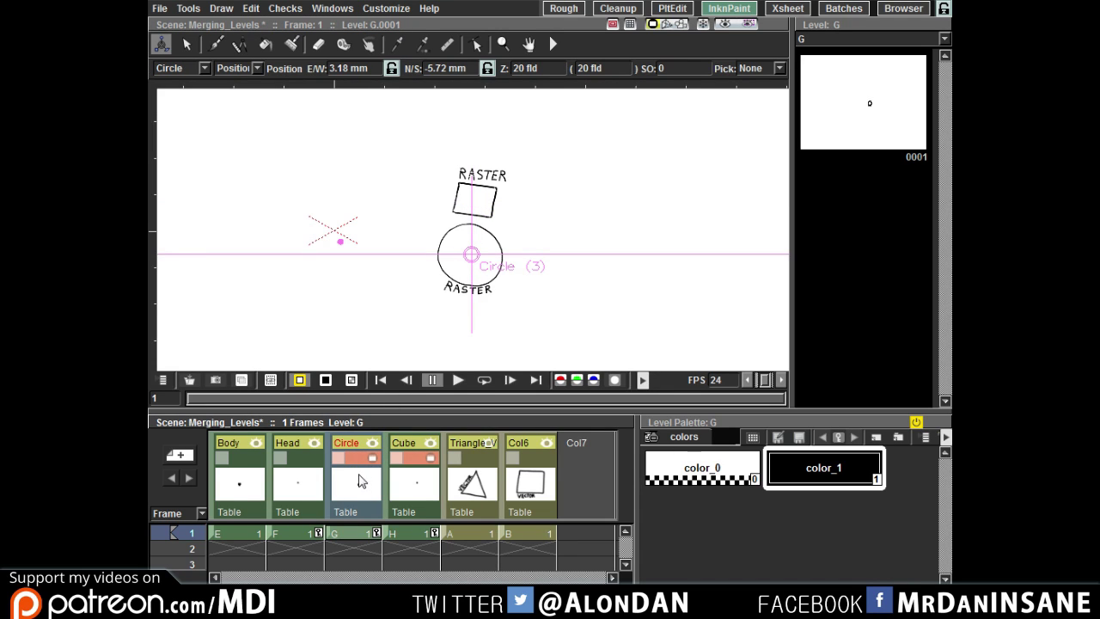
left_click_drag(382, 483, 413, 481)
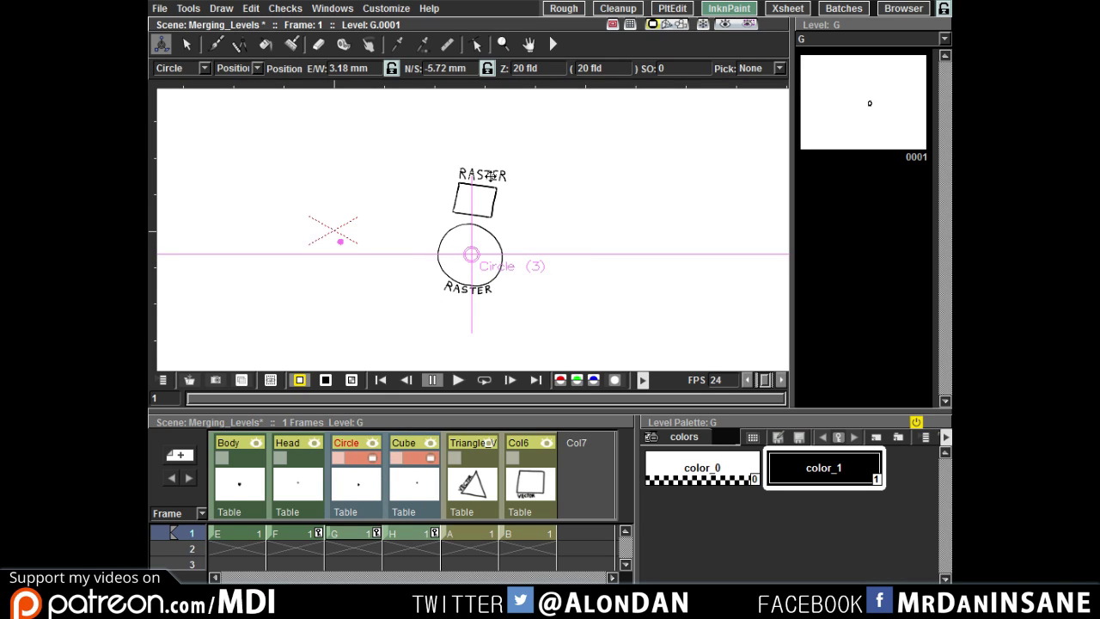
left_click(414, 485)
mouse_move(527, 211)
left_mouse_down()
mouse_move(542, 197)
mouse_move(532, 208)
left_mouse_up()
left_click(502, 258, "ctrl")
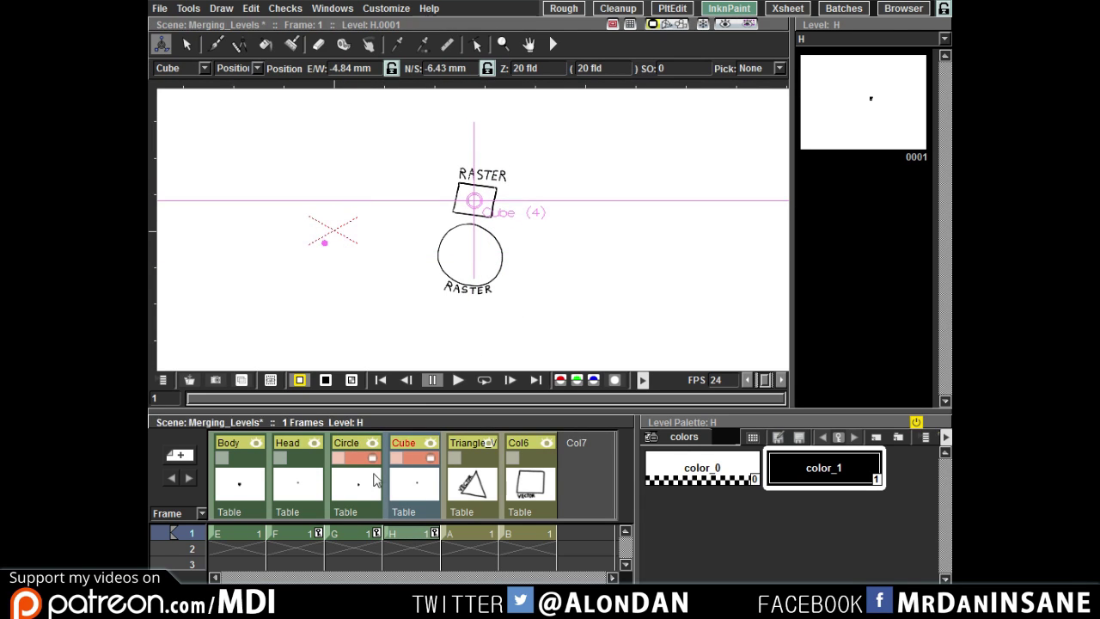
mouse_move(538, 255)
left_mouse_down()
mouse_move(549, 265)
mouse_move(544, 250)
left_mouse_up()
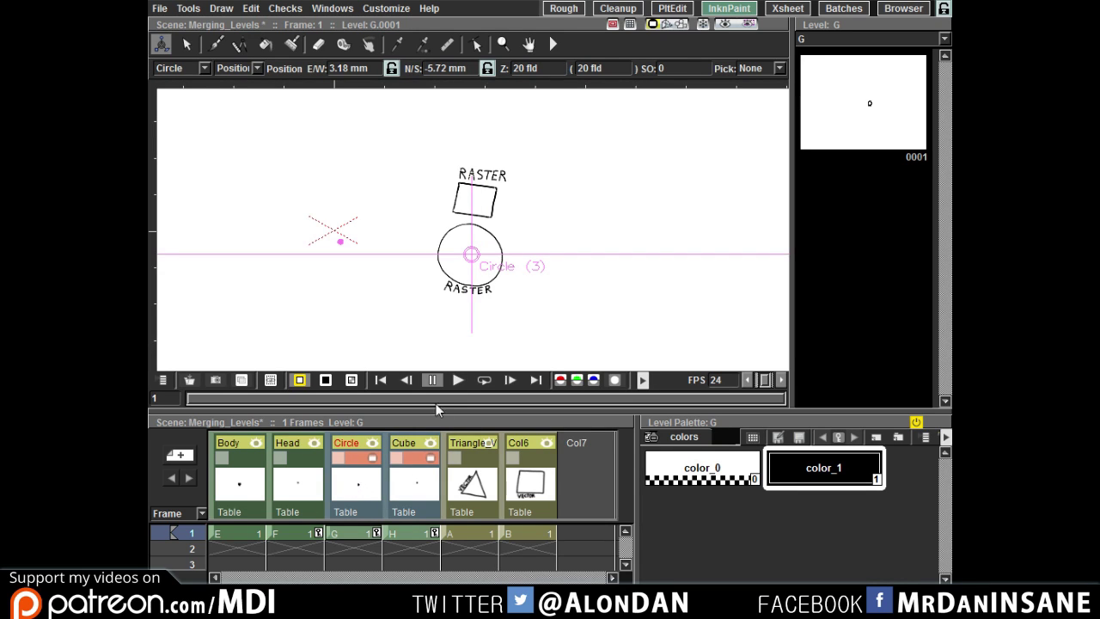
Step: Merge the raster circle and square into G_merged and move the merged shapes around
left_click(160, 8)
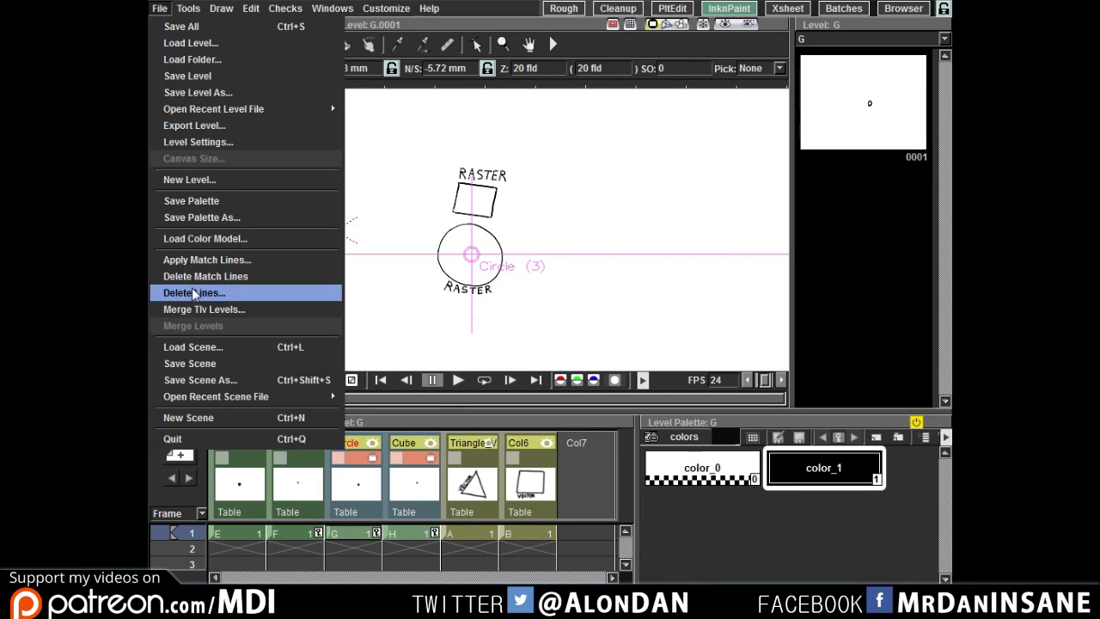
left_click(254, 307)
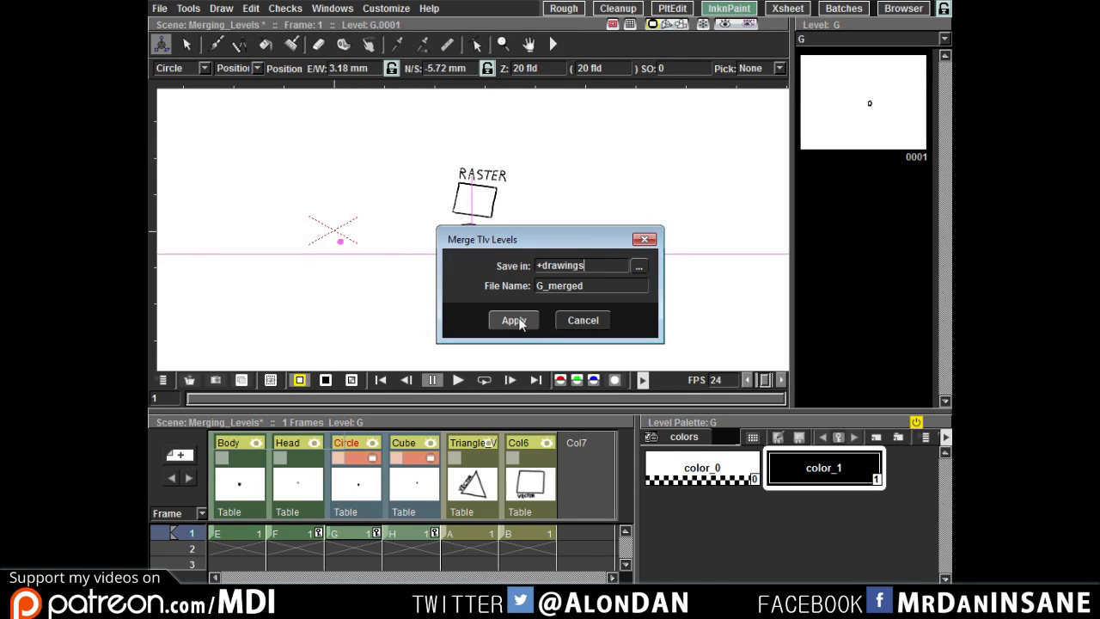
left_click(513, 321)
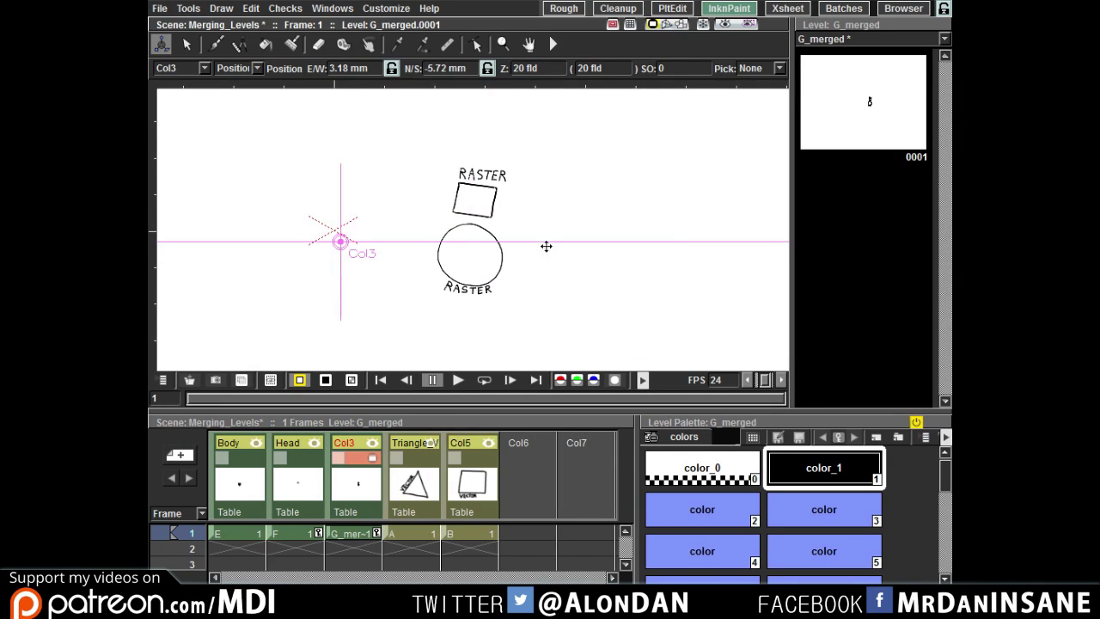
left_click_drag(553, 206, 569, 228)
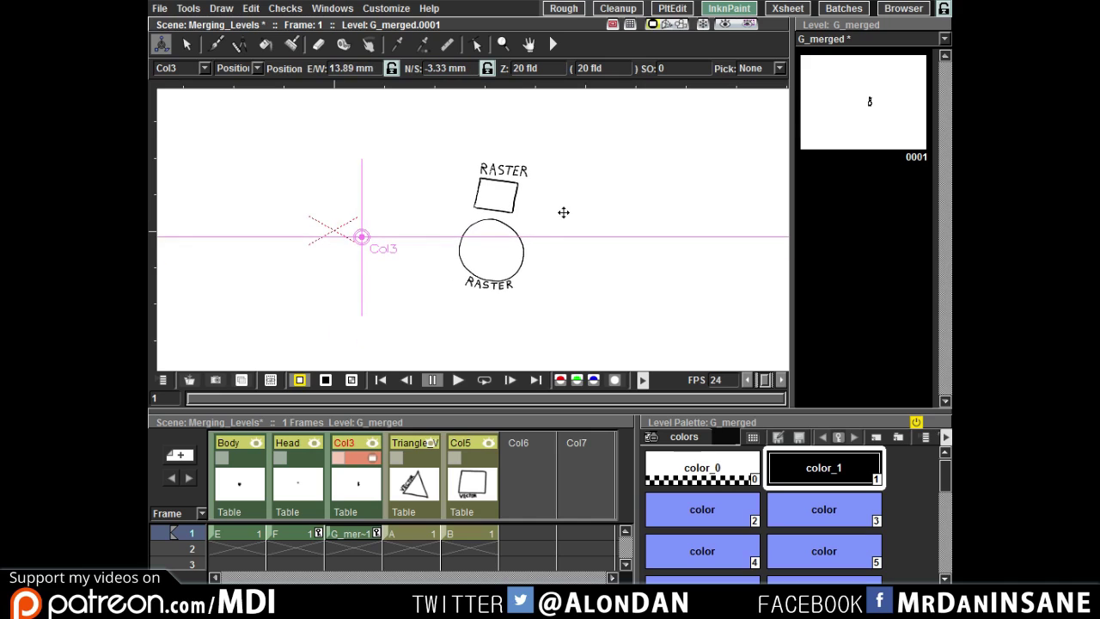
left_click_drag(562, 212, 558, 222)
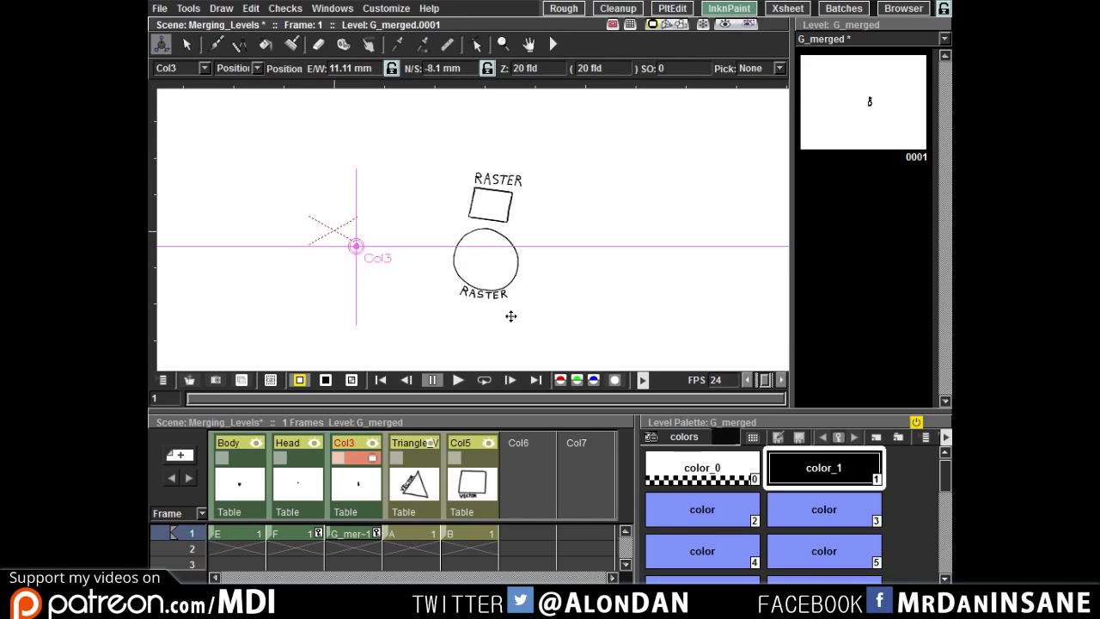
left_click(374, 480)
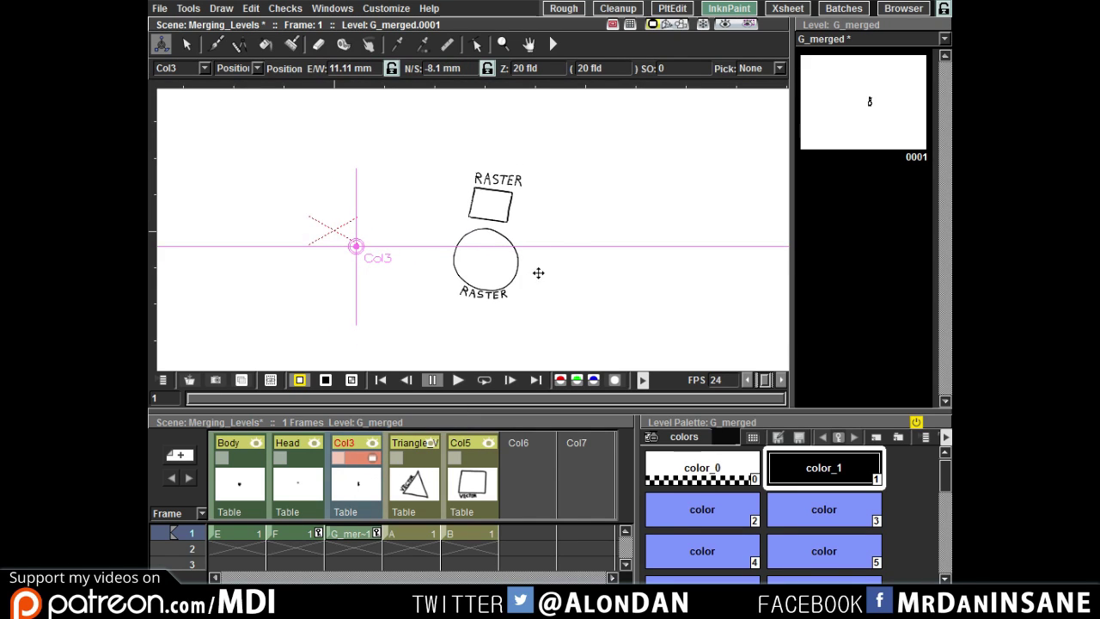
left_click_drag(563, 251, 519, 266)
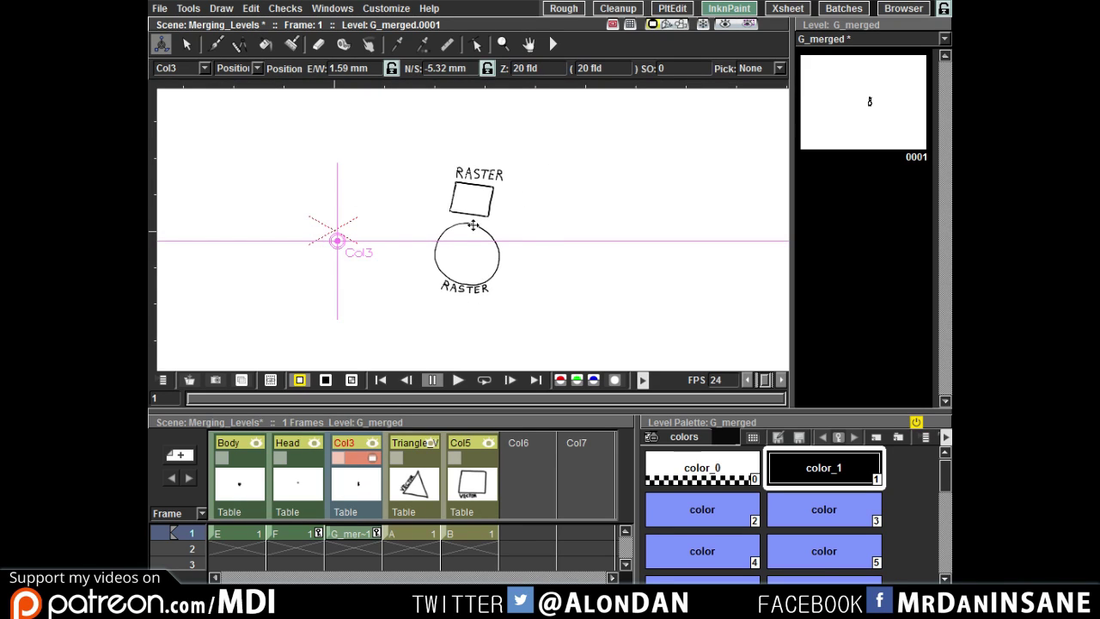
Step: Pick colour 2, move the shapes once more, then undo the move and the merge
left_click(690, 507)
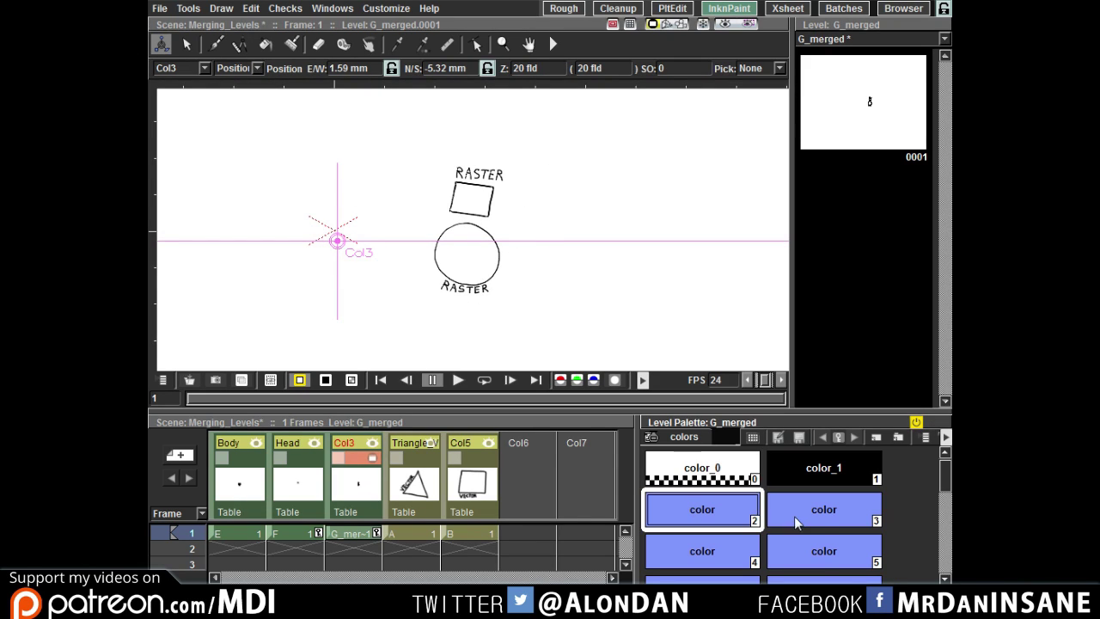
left_click_drag(524, 226, 567, 217)
key("ctrl+z")
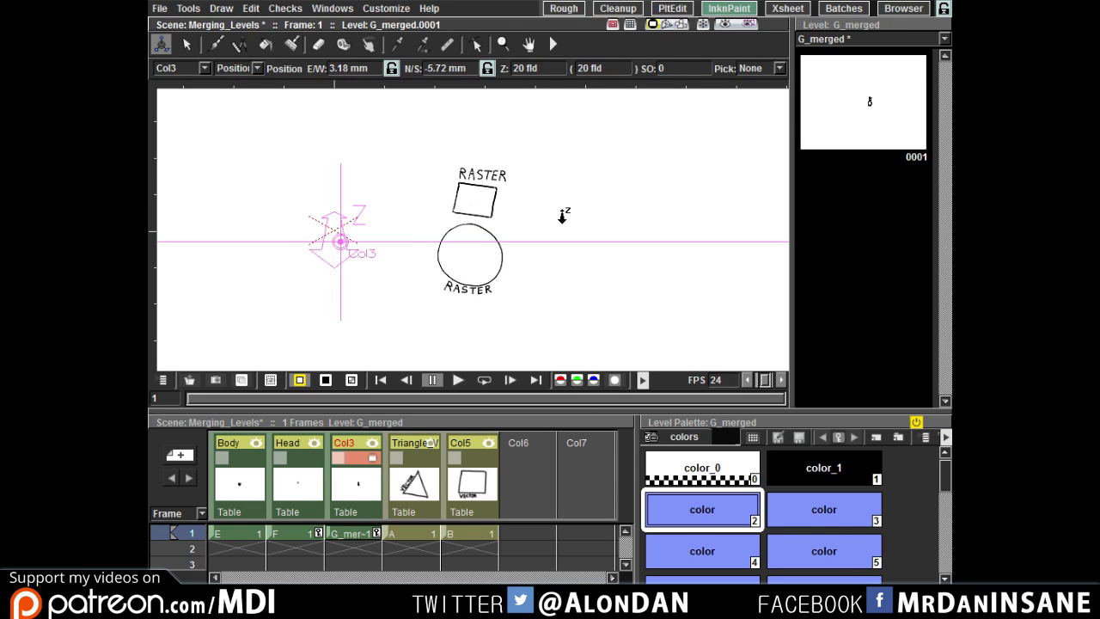
key("ctrl+z")
left_click(352, 485)
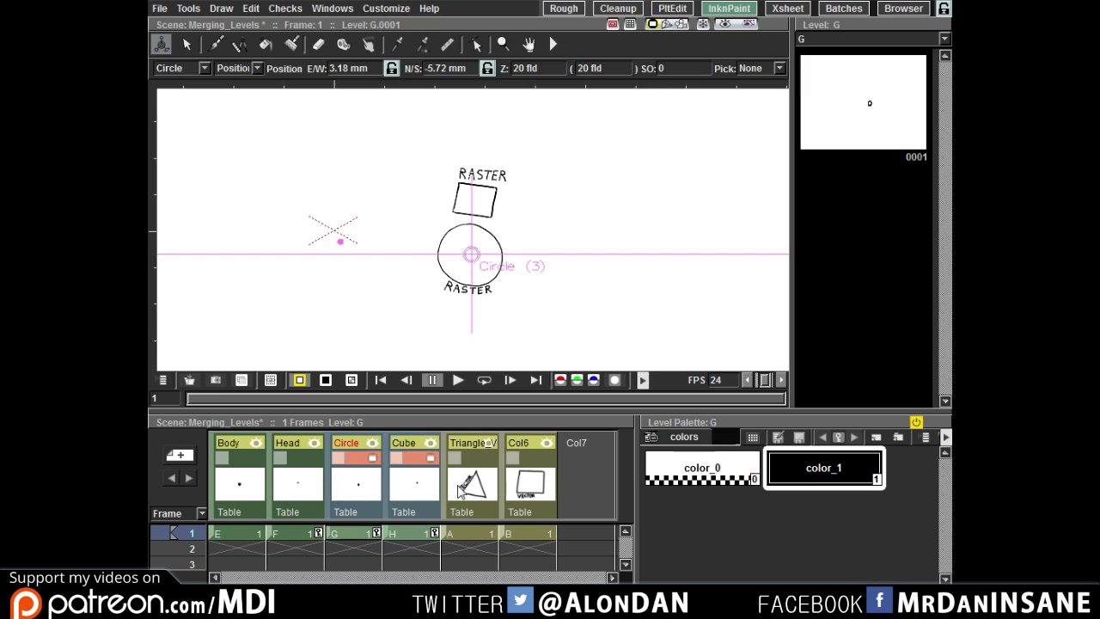
Step: Hide the Circle and Cube columns and show the Triangle_V and Col6 columns
left_click(354, 460)
left_click(422, 460)
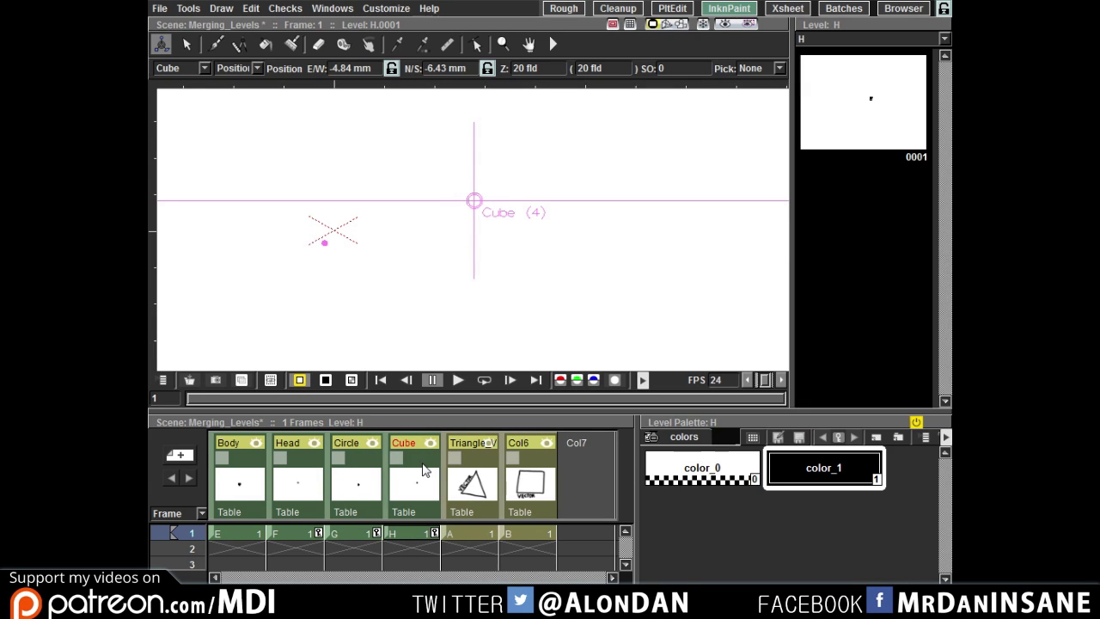
left_click(484, 460)
left_click(527, 459)
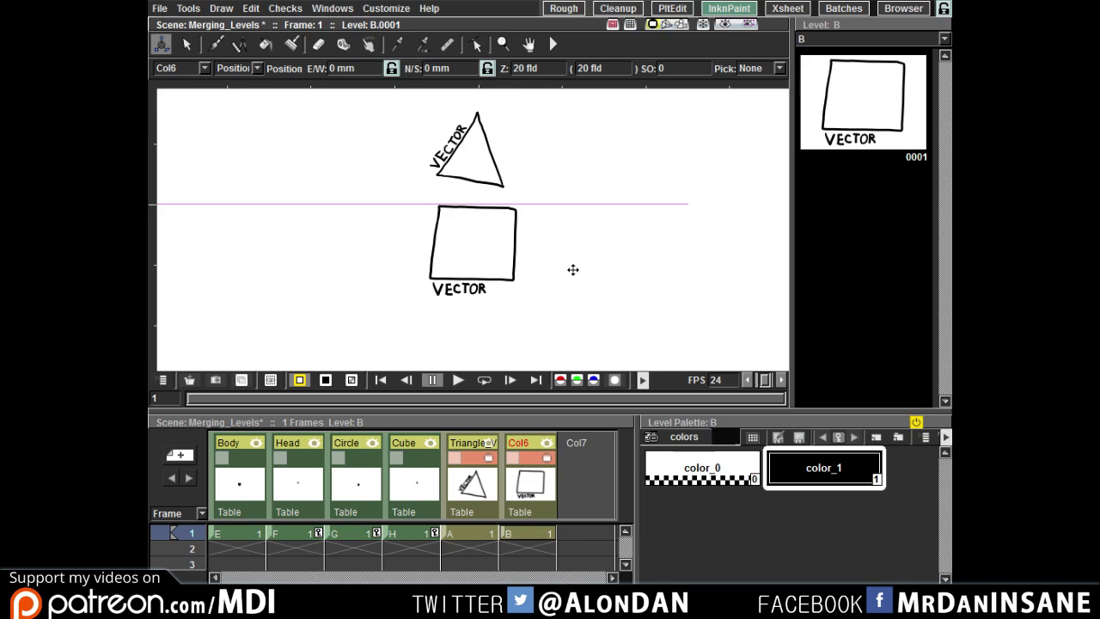
Step: Zoom onto the vector triangle and square and rename column Col6 to 'Cube'
scroll(758, 210, "up", 2)
left_click_drag(660, 238, 518, 218)
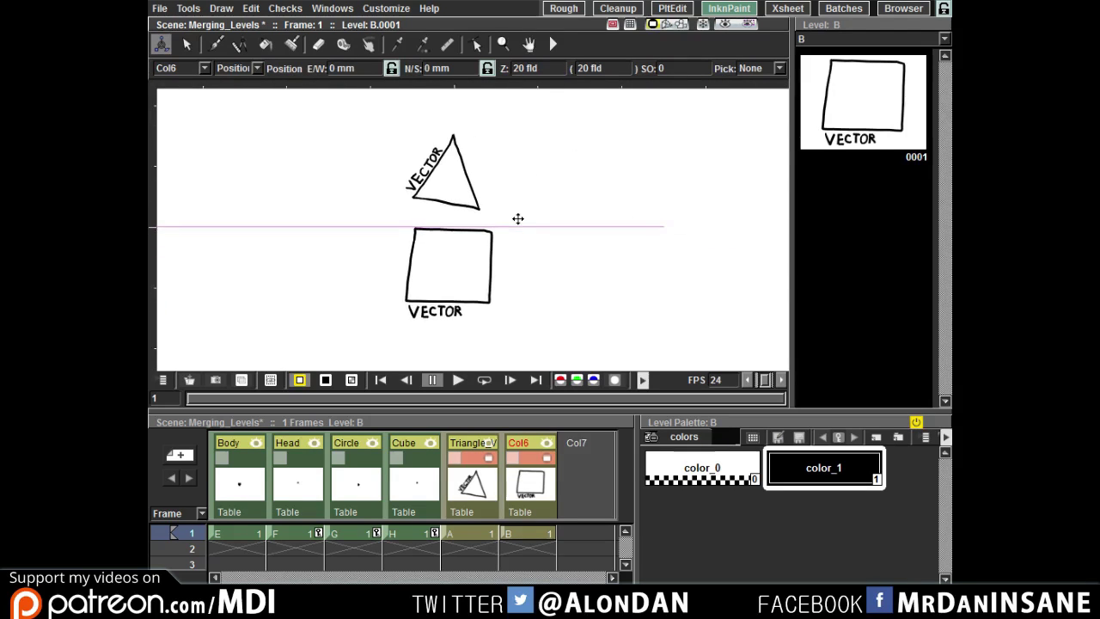
left_click(481, 487)
left_click(526, 481)
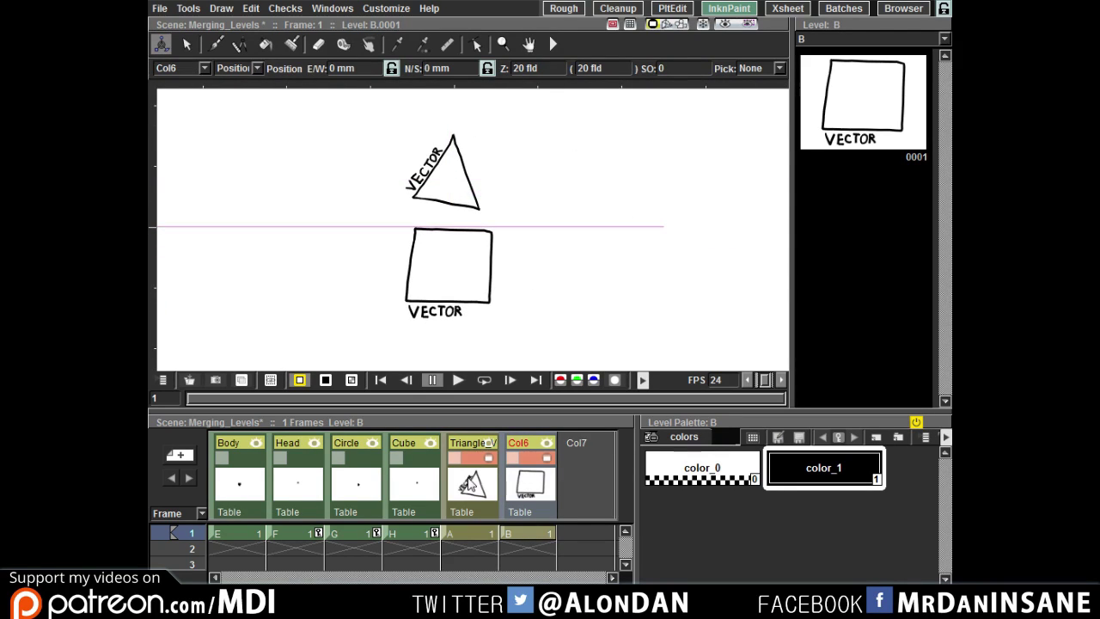
left_click(471, 486)
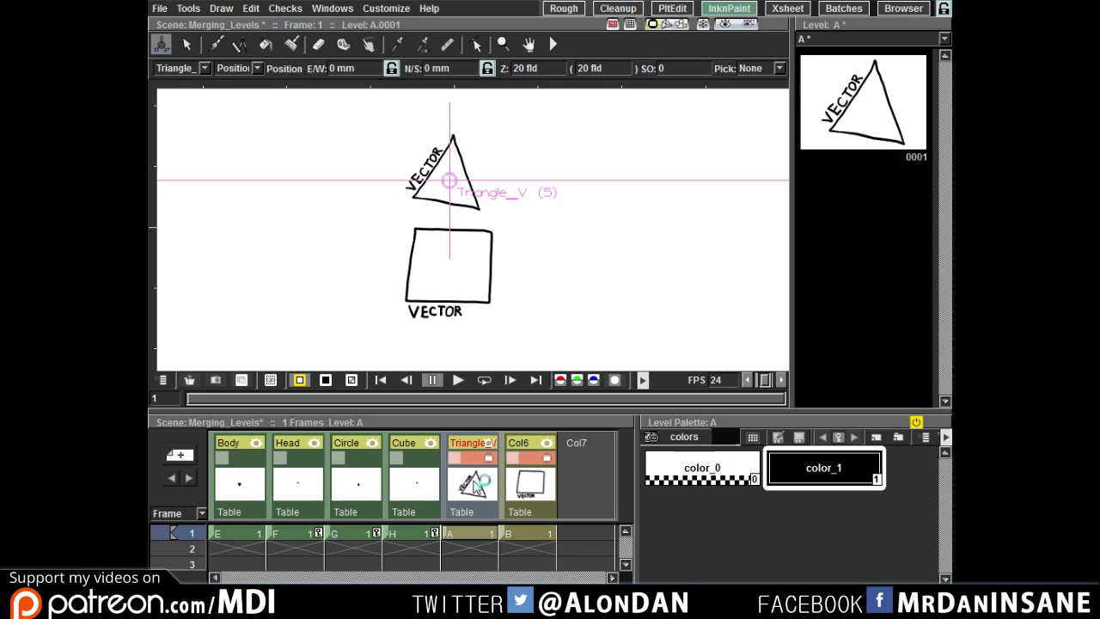
left_click(521, 440)
double_click(522, 441)
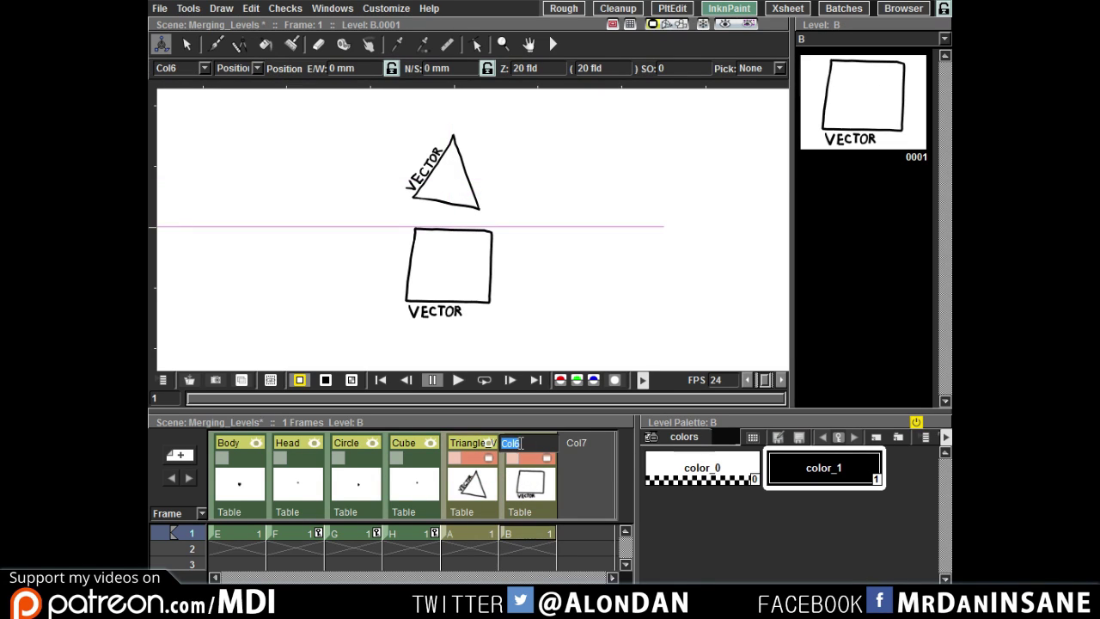
type("Cube")
key("Return")
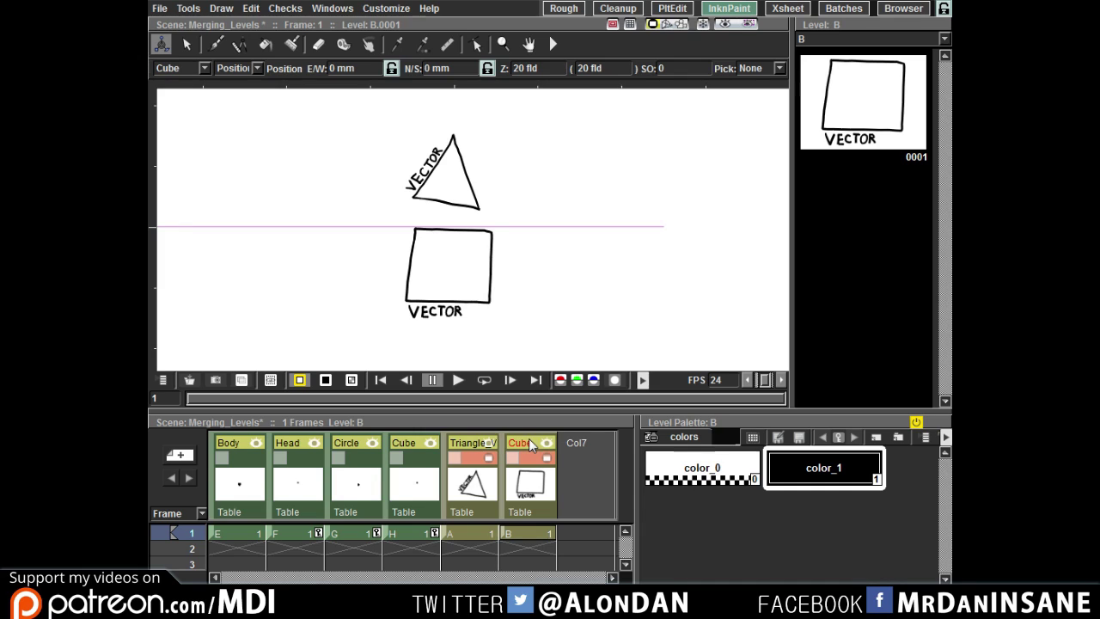
left_click(471, 483)
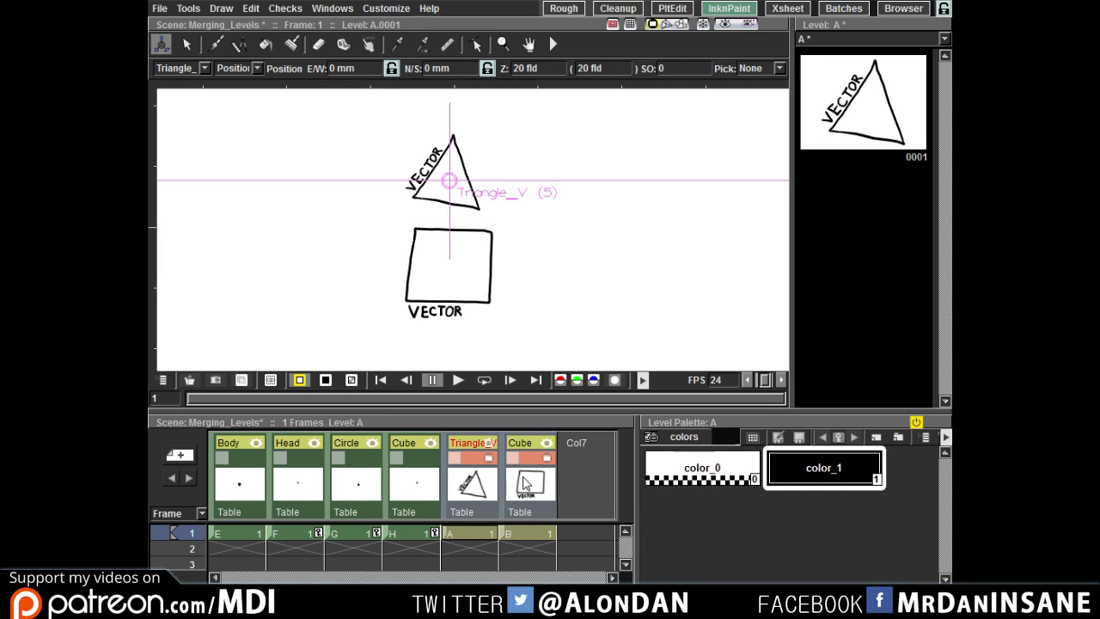
Step: Merge the vector shapes into level A, delete the Cube column, and shift them to 5.24 mm E/W
left_click(160, 7)
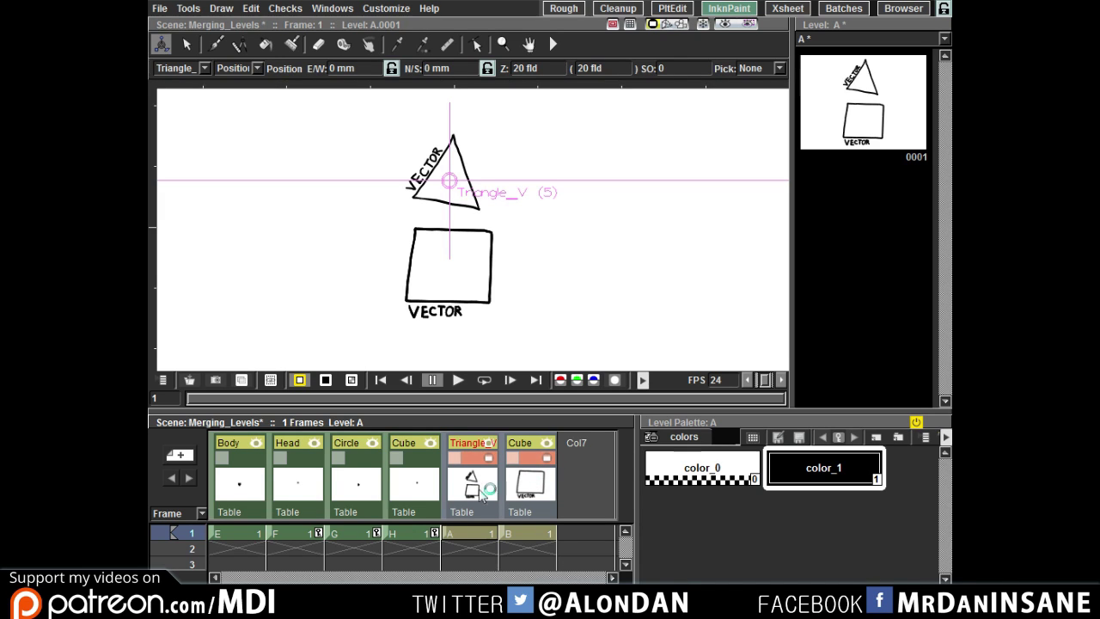
left_click(531, 480)
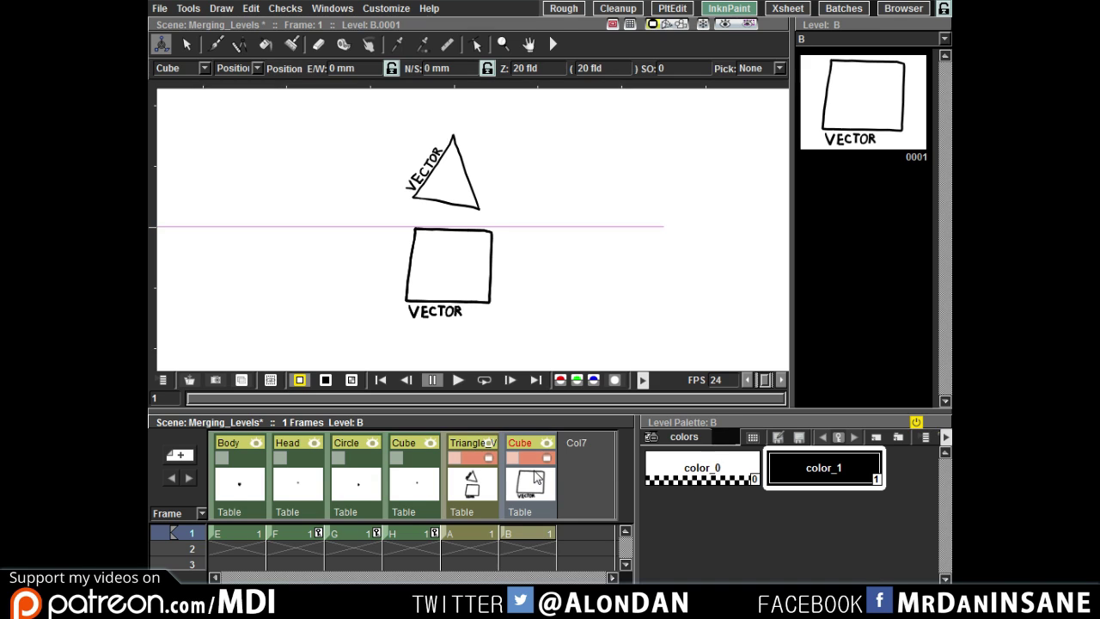
key("Delete")
left_click(471, 481)
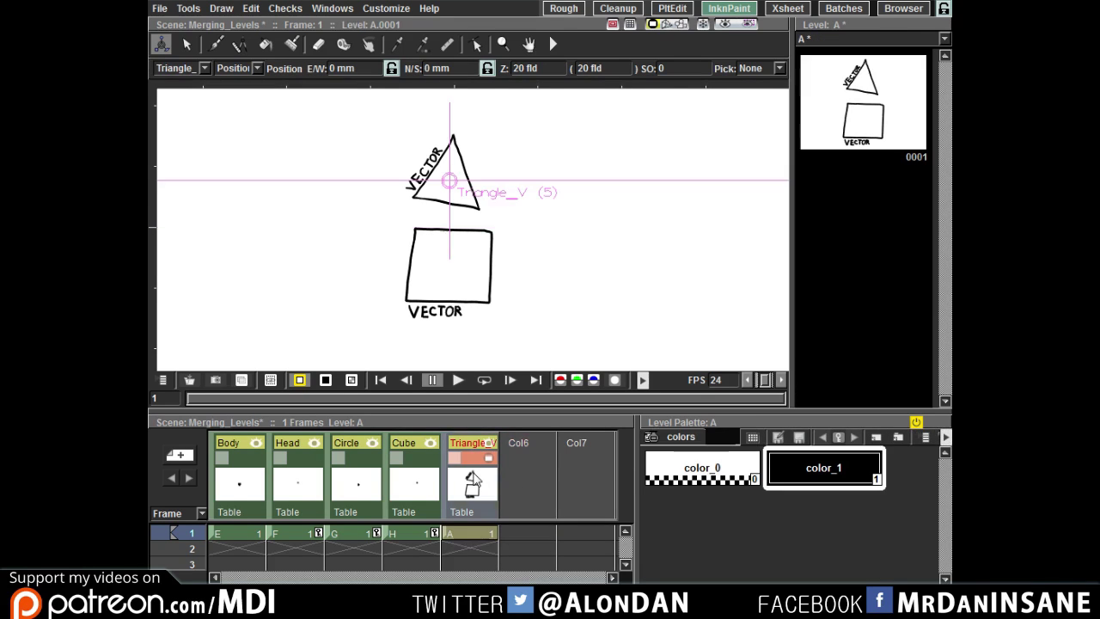
left_click_drag(481, 248, 486, 212)
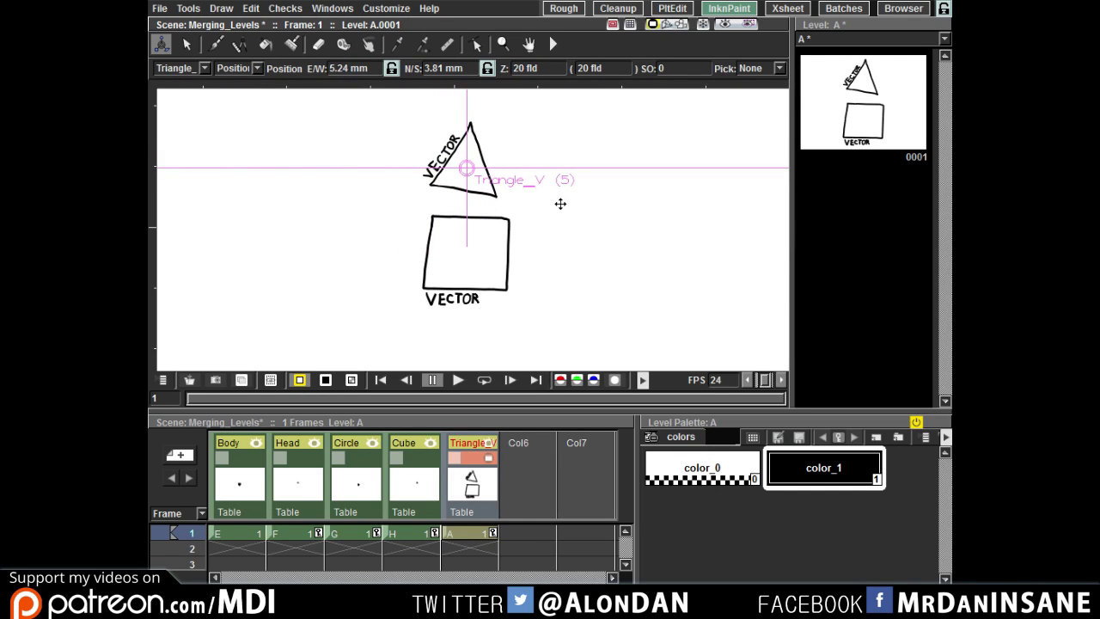
Step: Undo twice to restore the vector shapes' position and bring back the Cube column
key("ctrl+z")
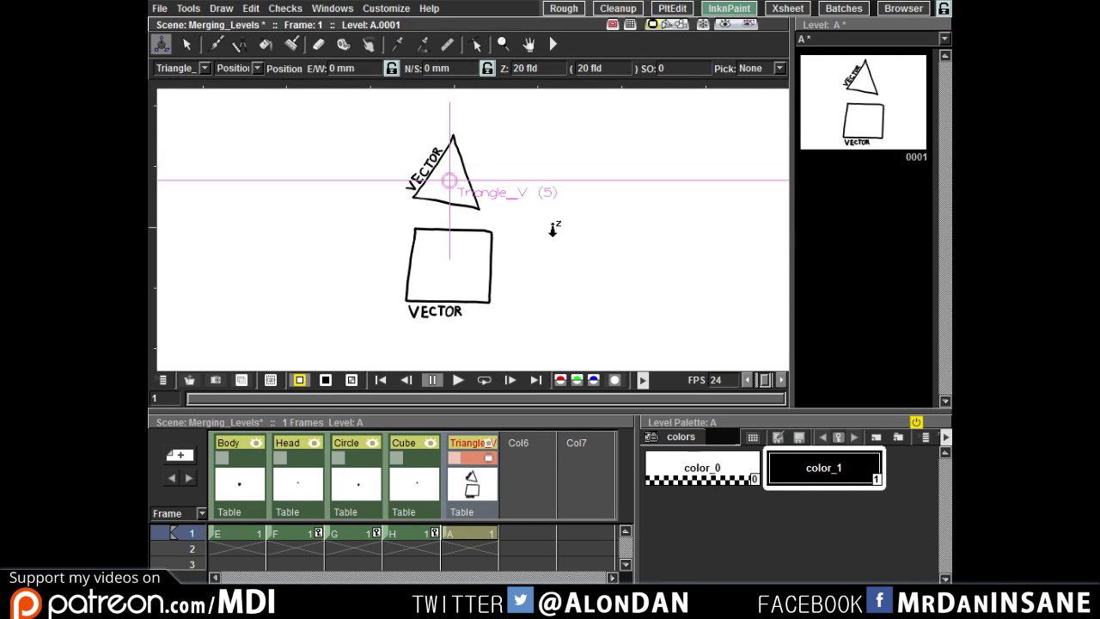
key("ctrl+z")
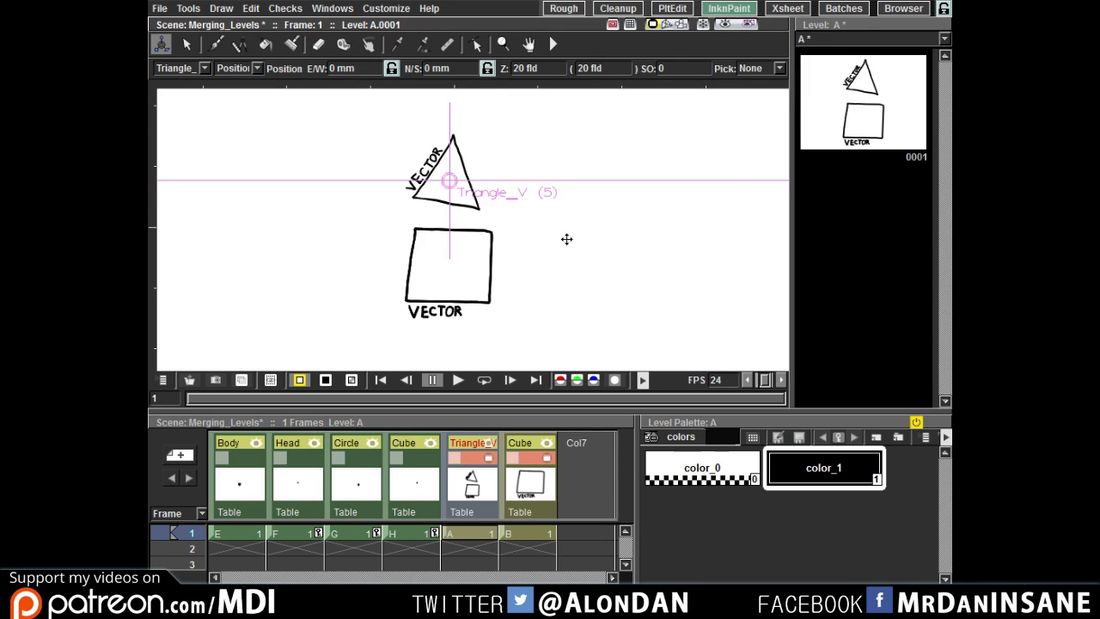
left_click(419, 487)
left_click(361, 486)
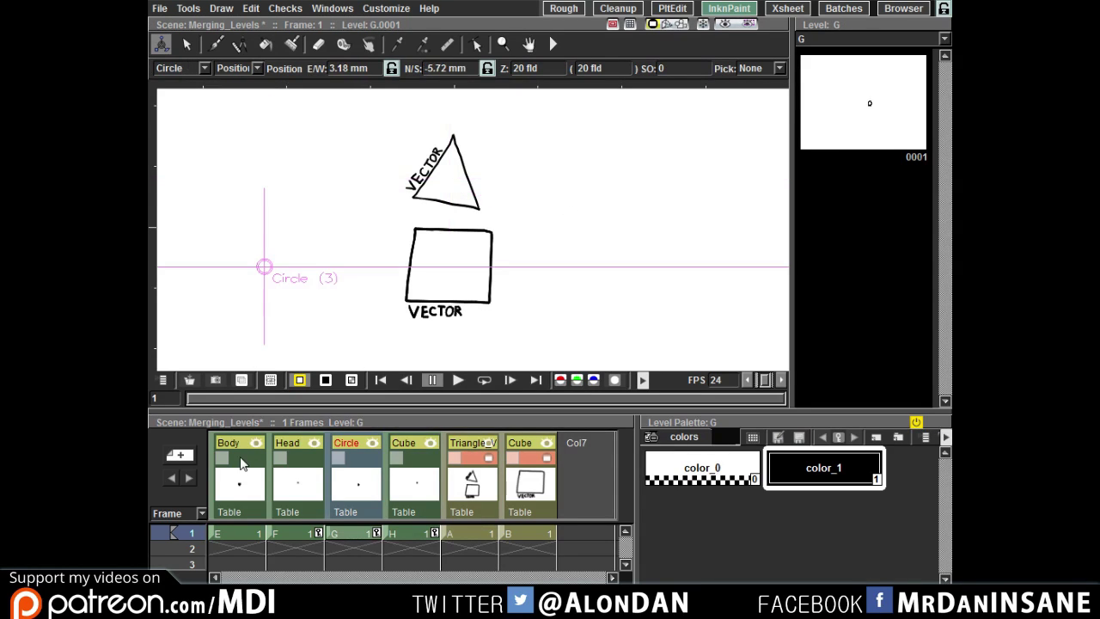
left_click(248, 464)
left_click(293, 464)
Step: Show the raster circle and square in the preview and pan to reveal the character
left_click(340, 457)
left_click(397, 457)
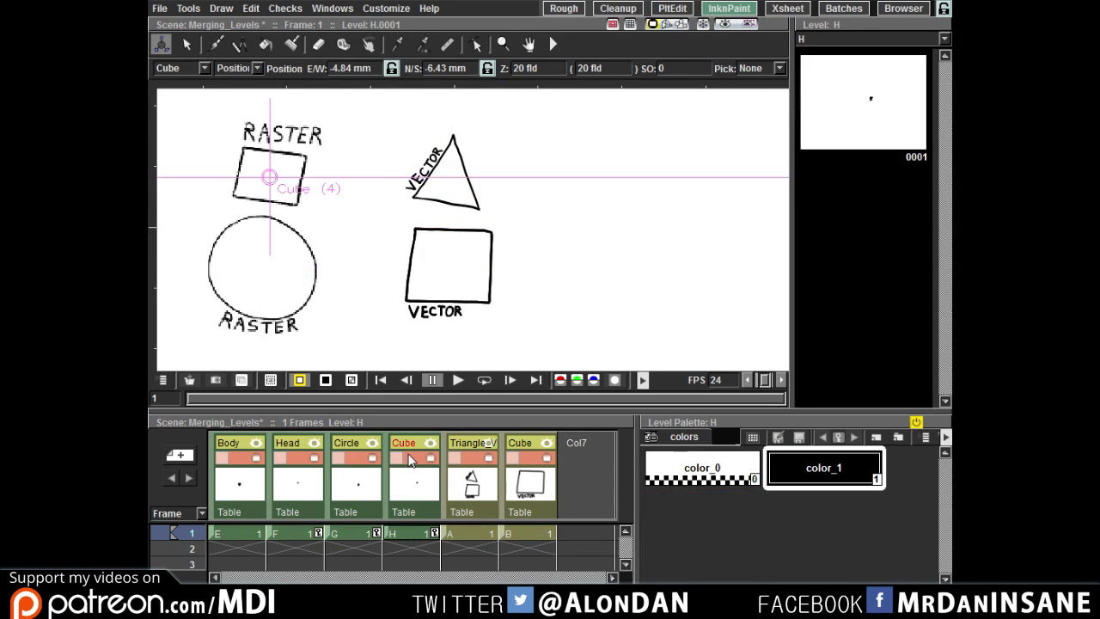
left_click(412, 462)
left_click_drag(459, 261, 692, 257)
scroll(621, 245, "down", 3)
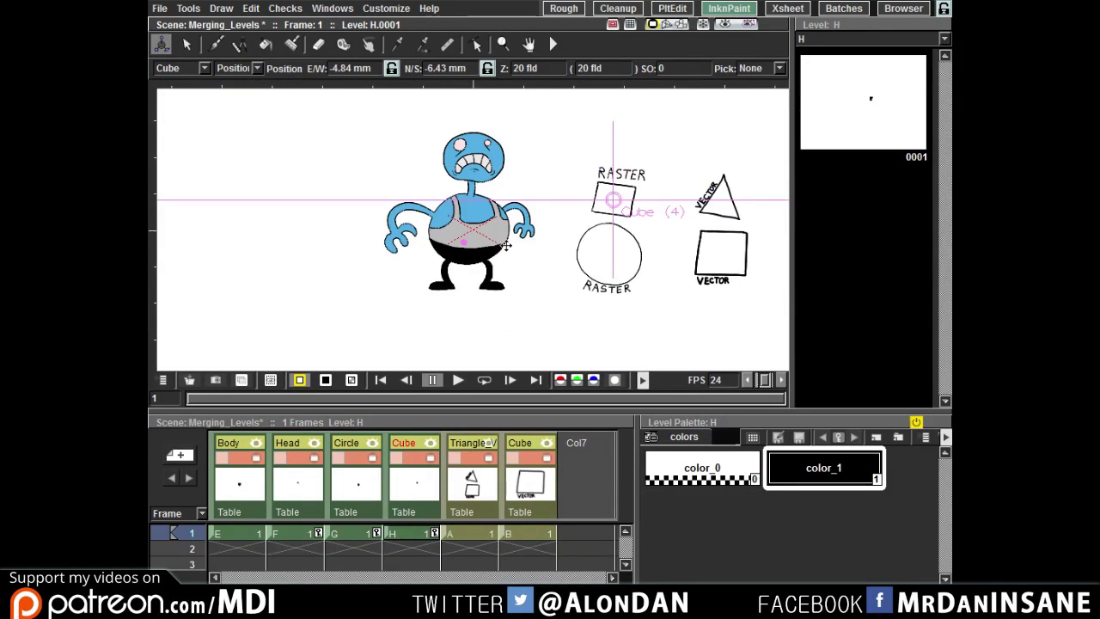
scroll(412, 198, "up", 1)
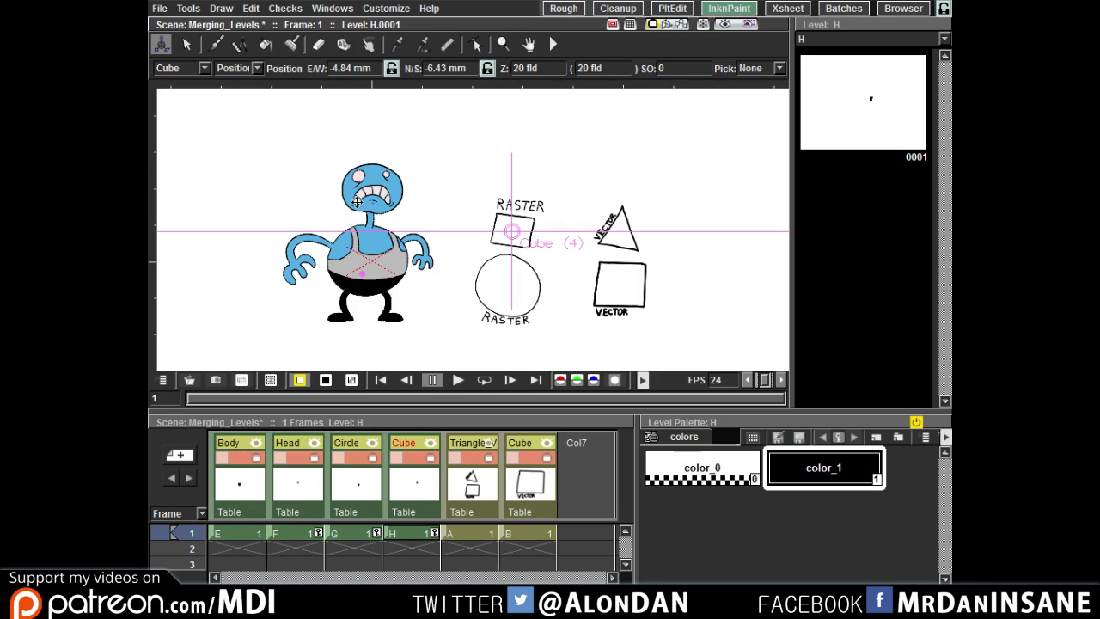
Step: Hide the character's Body and Head columns, then select the raster Circle and Cube columns
left_click(238, 458)
left_click(298, 459)
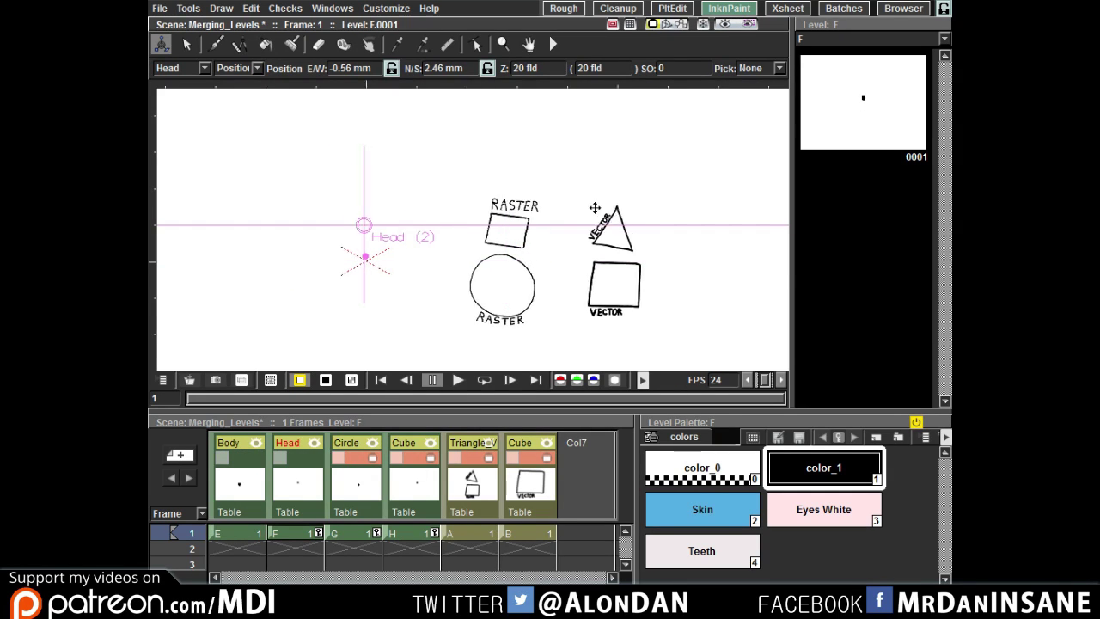
left_click(352, 509)
left_click(400, 497)
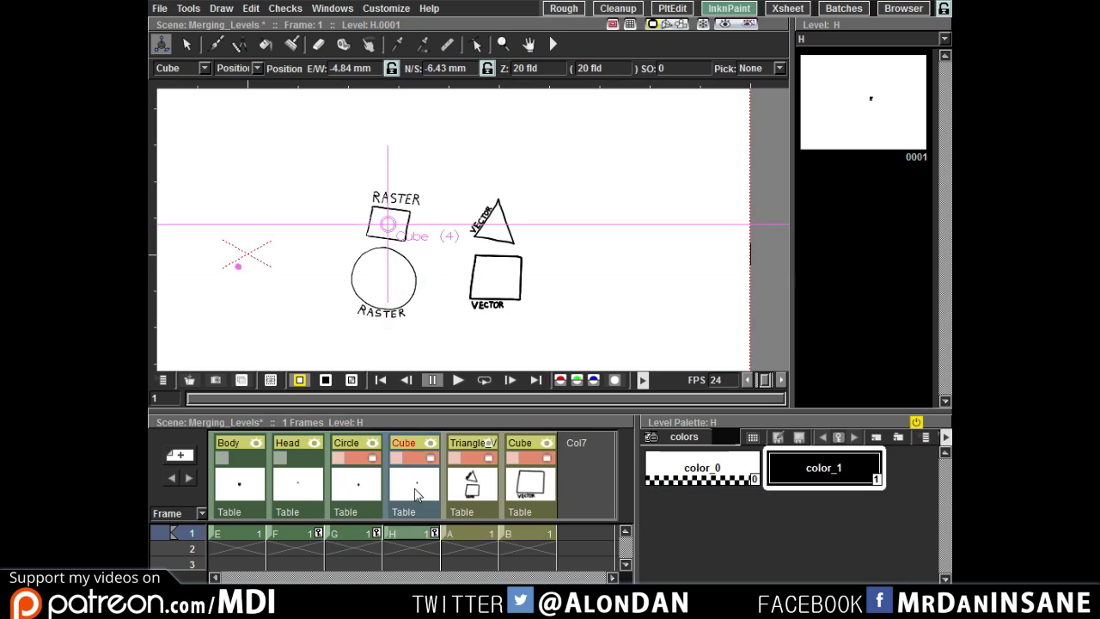
left_click(368, 495)
left_click(424, 491)
left_click(367, 491)
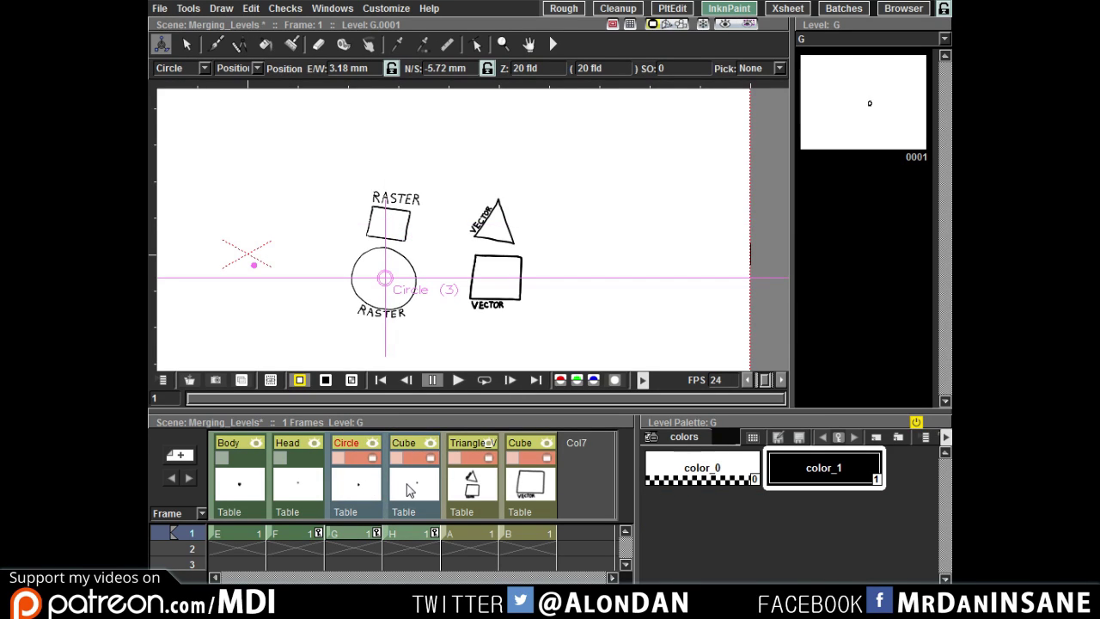
Step: Merge Circle and Cube into G_merged in Col3, then test-move it and undo the move
left_click(170, 11)
left_click(223, 309)
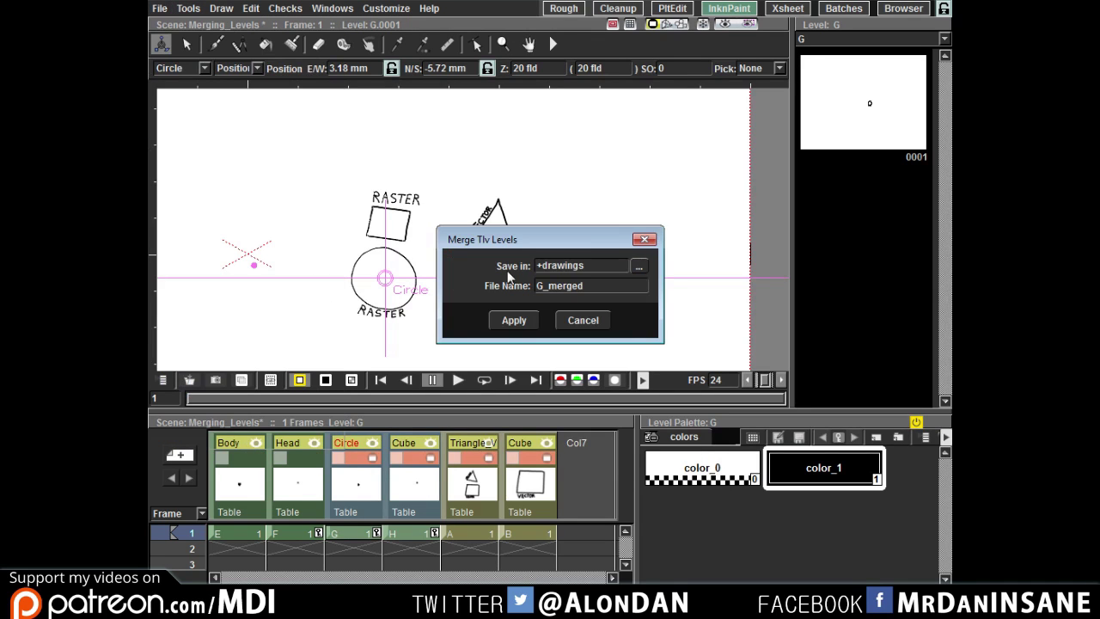
left_click(497, 321)
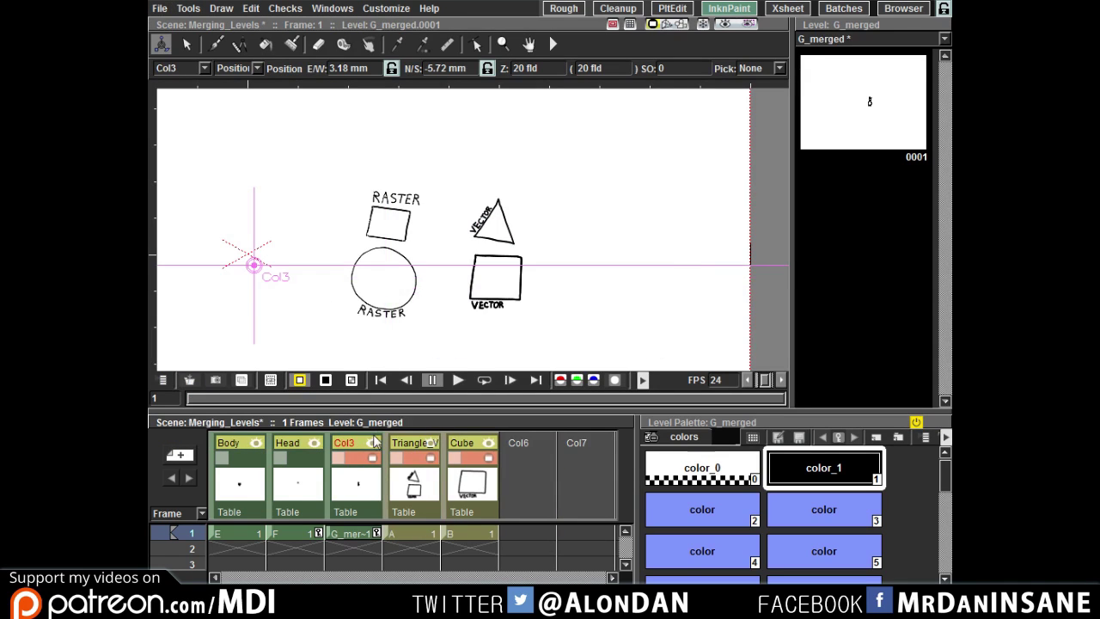
left_click(349, 490)
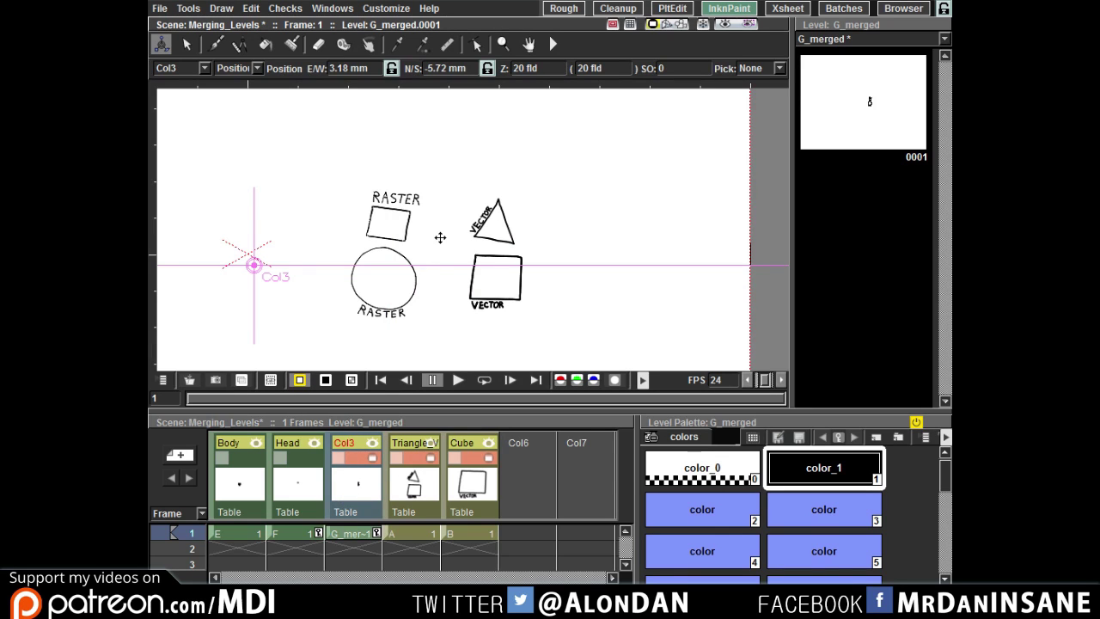
mouse_move(440, 238)
left_mouse_down()
mouse_move(449, 235)
mouse_move(414, 206)
mouse_move(438, 263)
left_mouse_up()
key("ctrl+z")
left_click(404, 485)
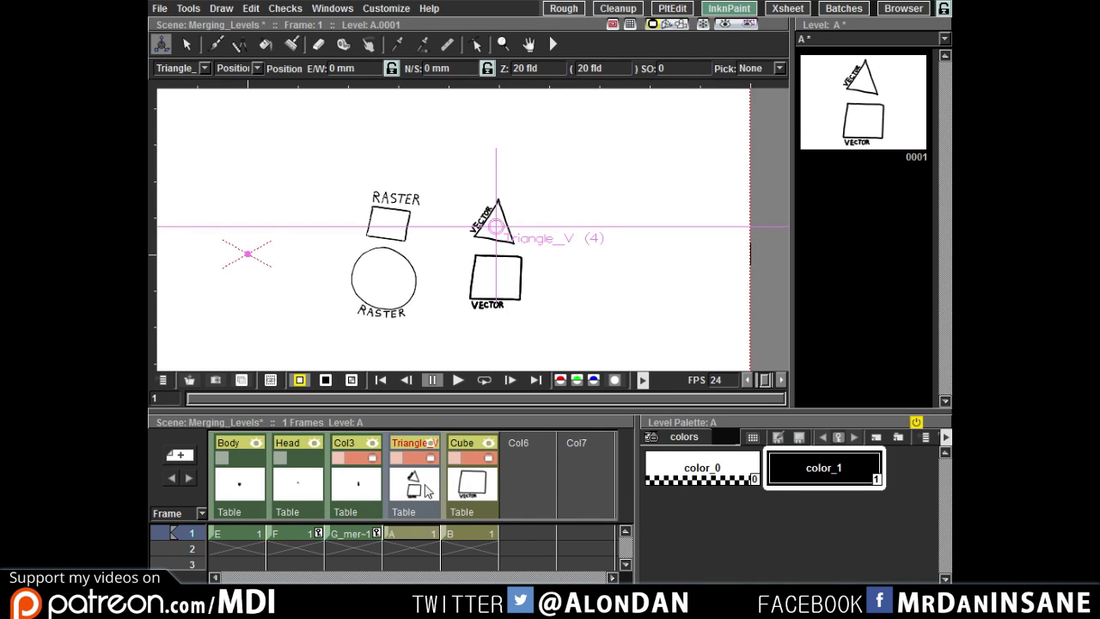
left_click(469, 488)
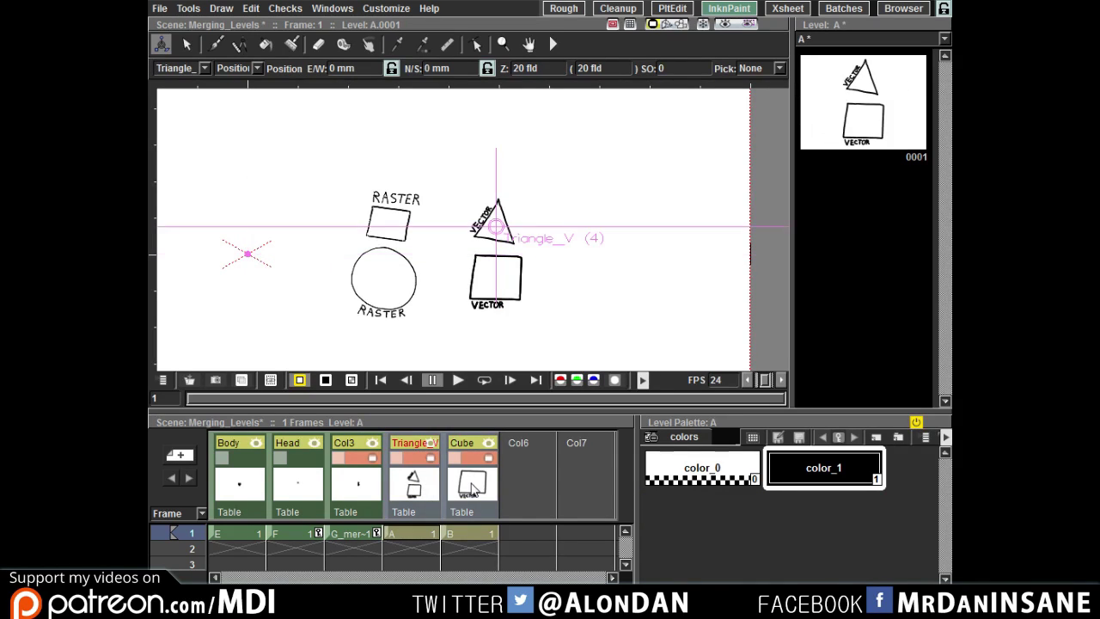
left_click(160, 8)
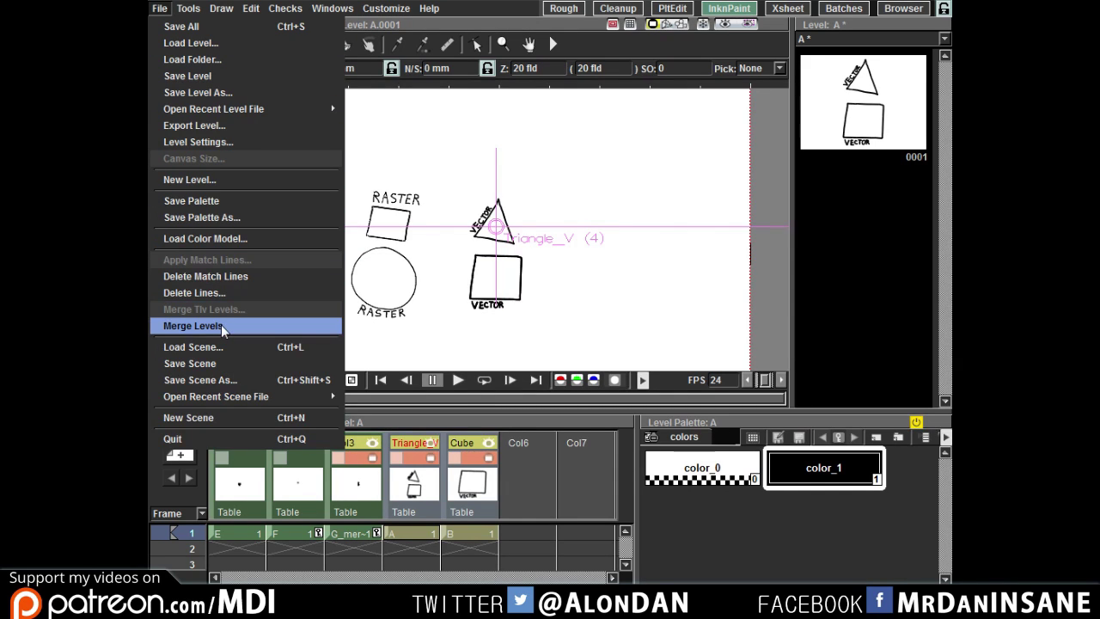
left_click(464, 488)
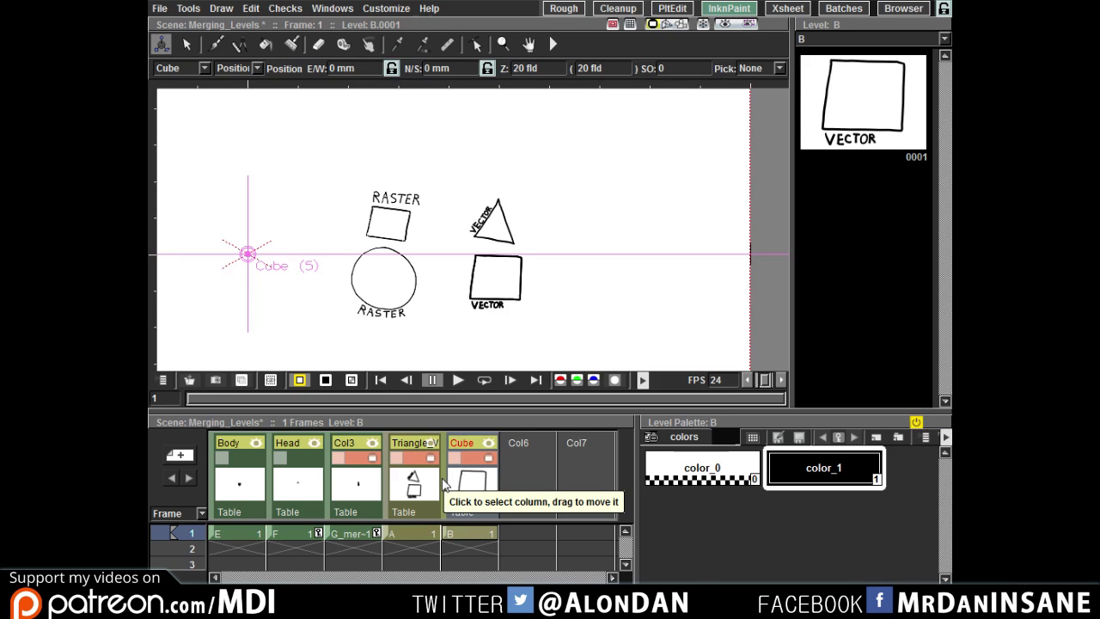
left_click(417, 486)
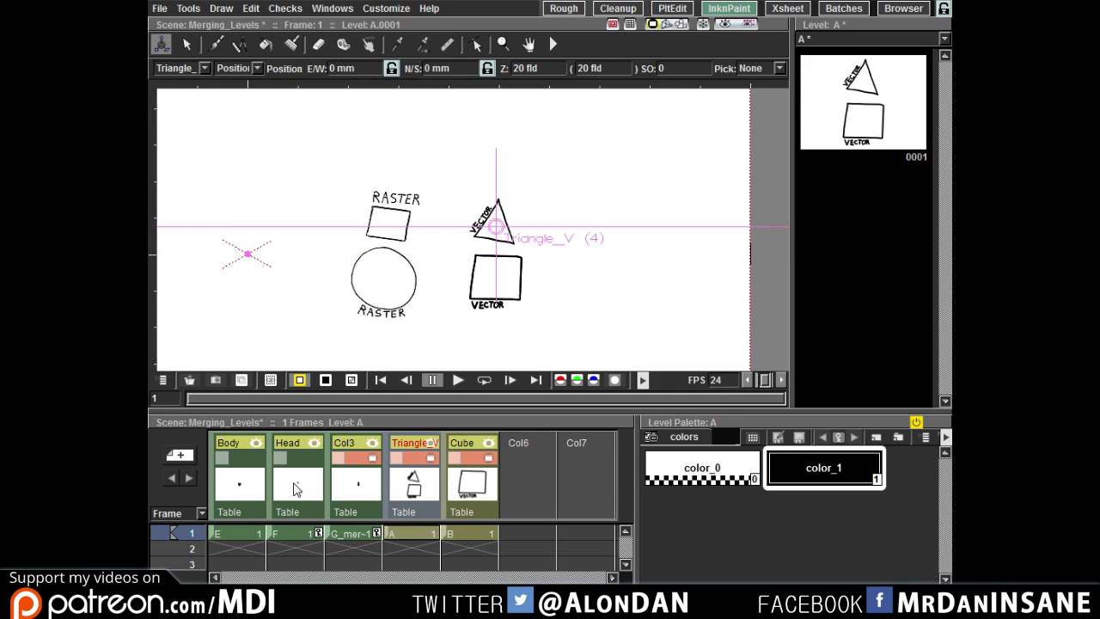
left_click(232, 486)
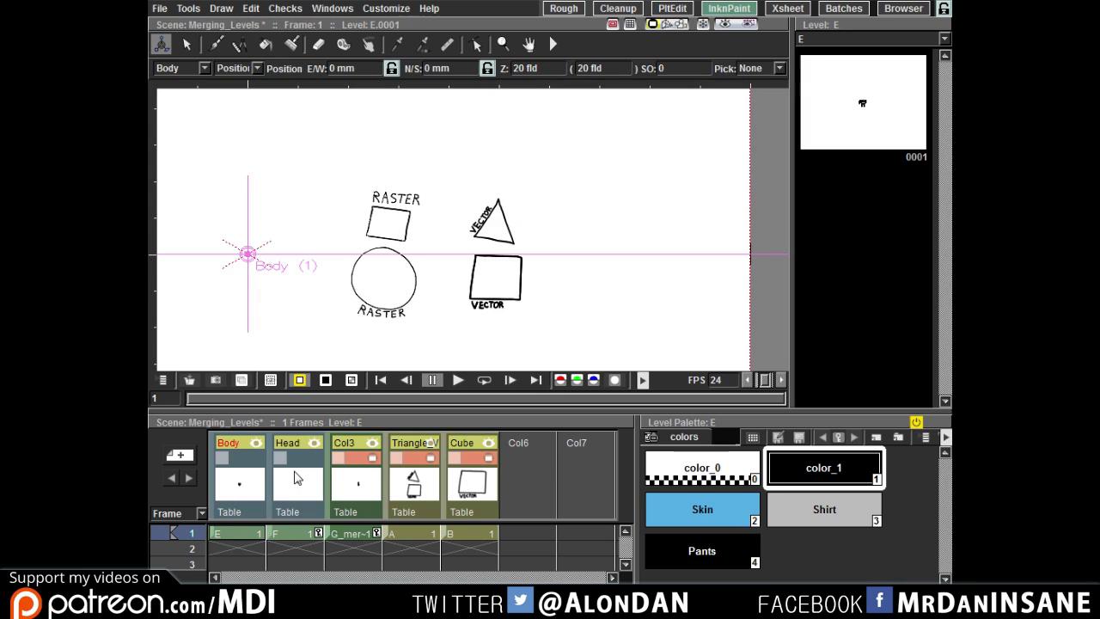
left_click(295, 478)
right_click(295, 478)
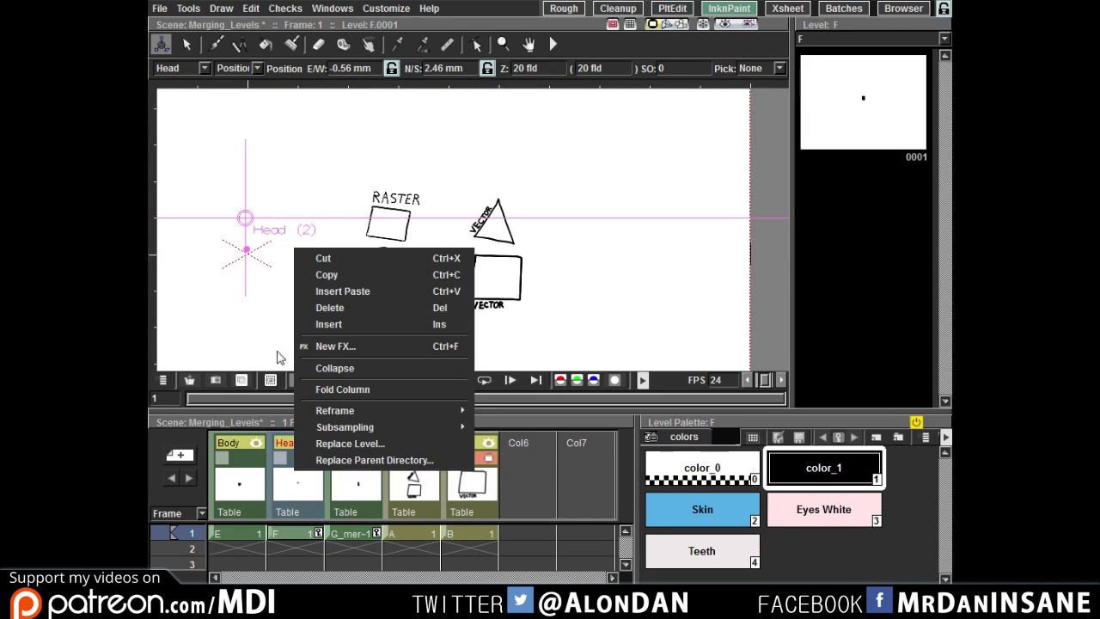
left_click(246, 492)
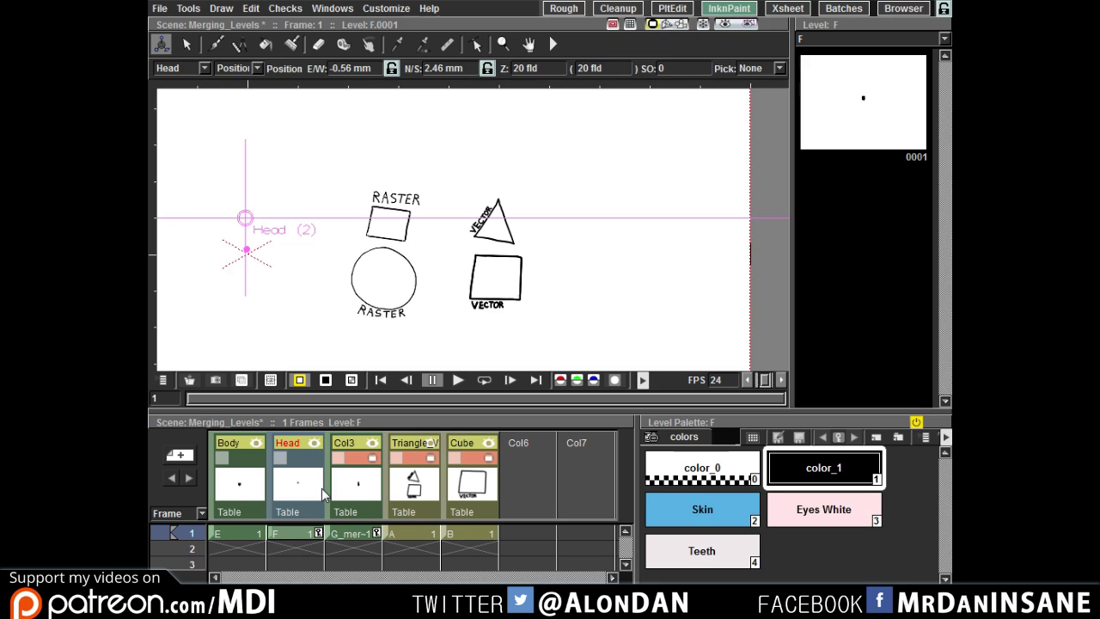
left_click(357, 487)
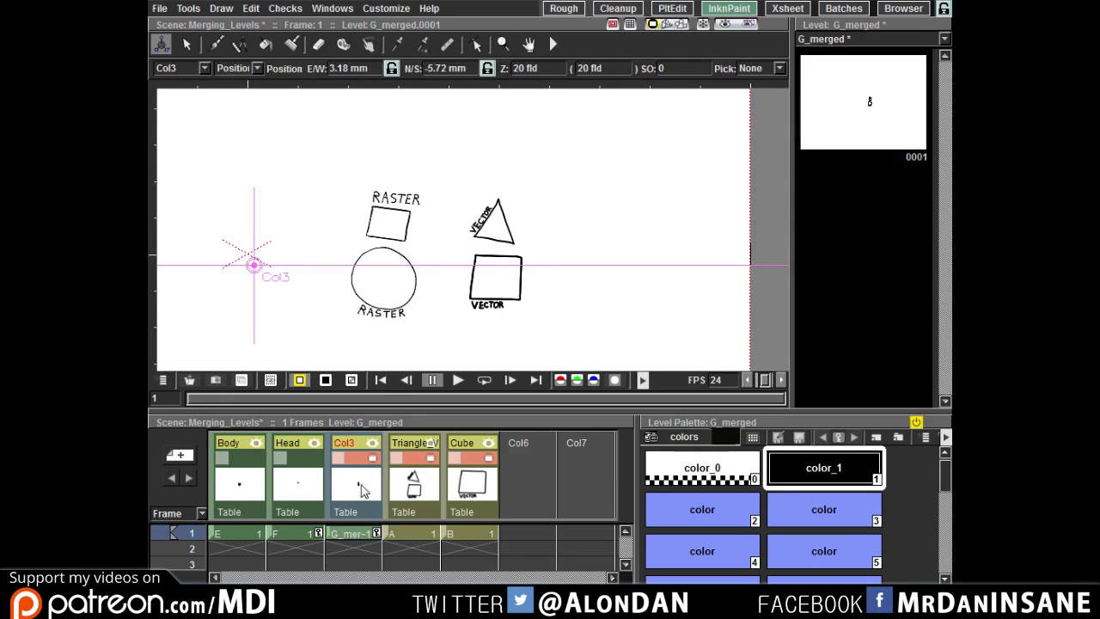
left_click(417, 489)
left_click(464, 486)
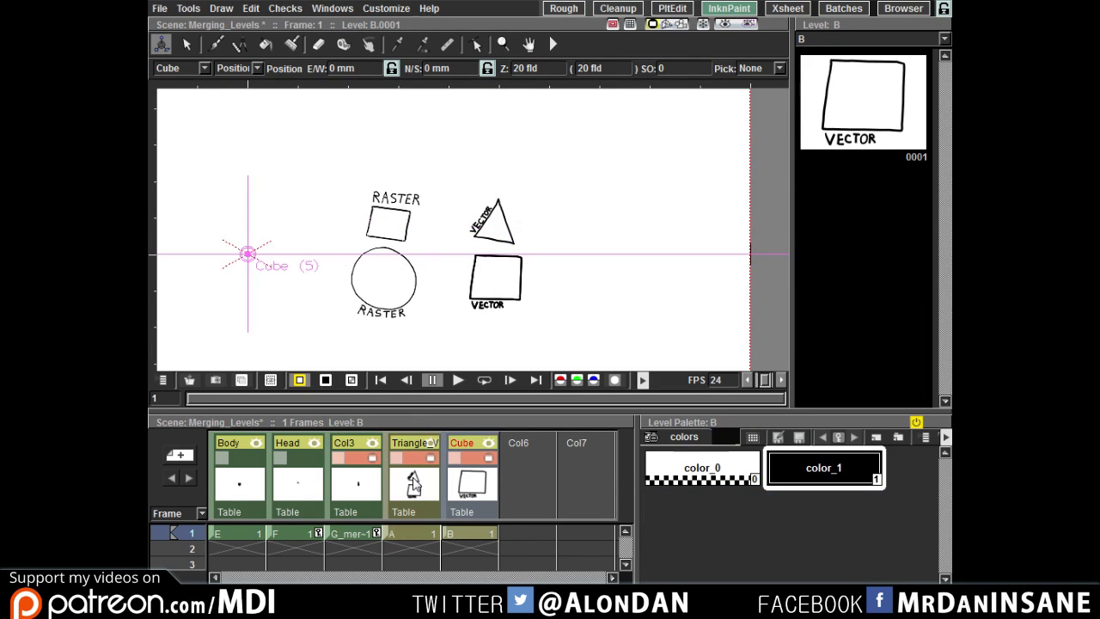
left_click(304, 479)
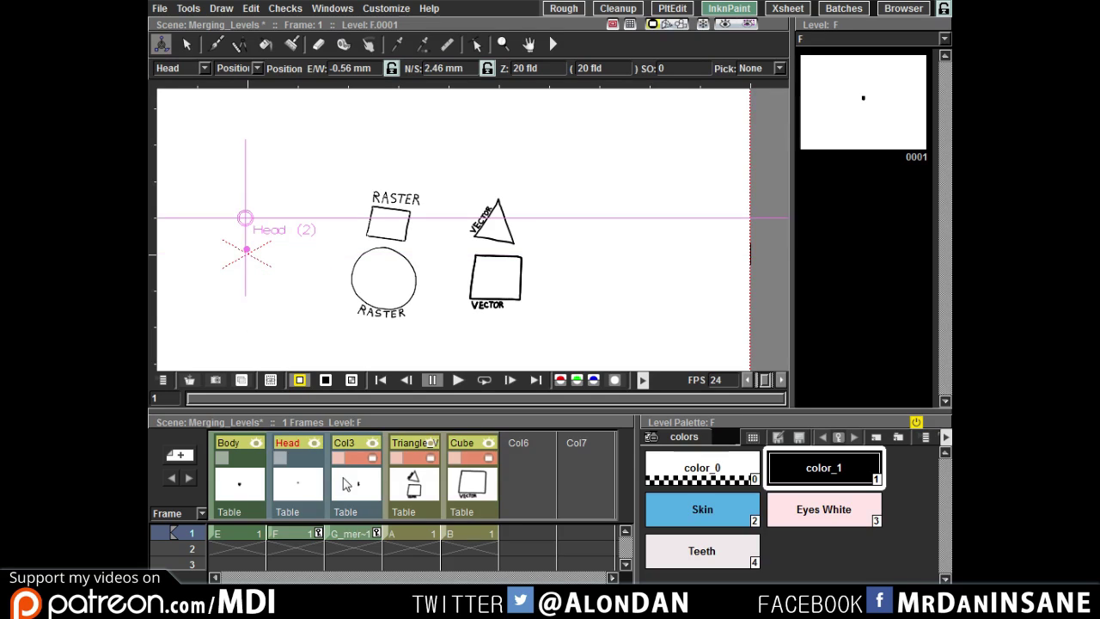
left_click(266, 475)
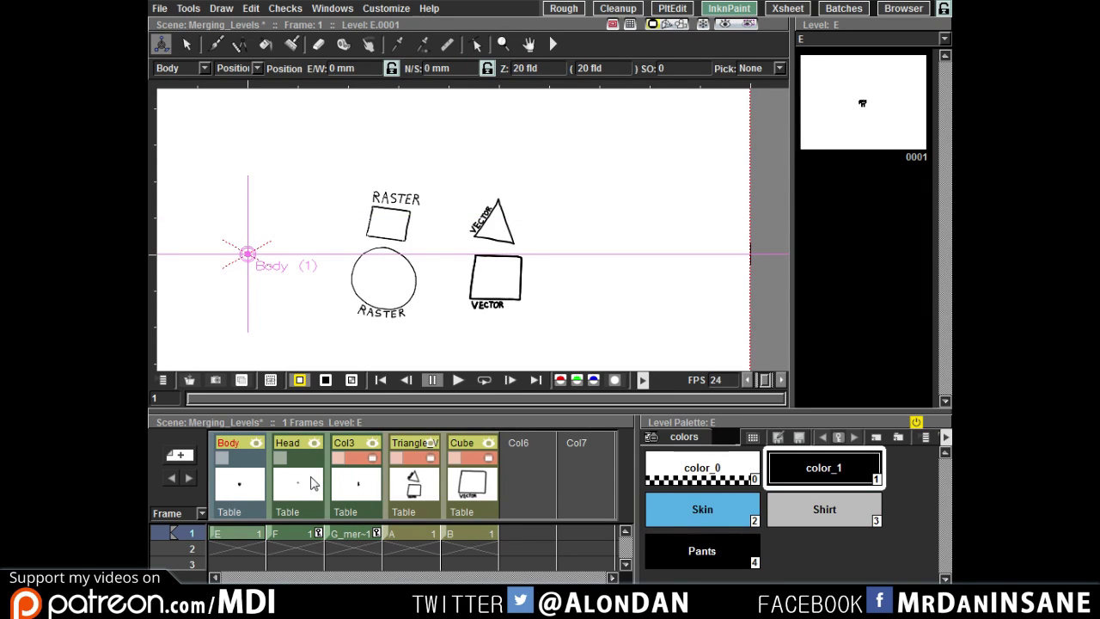